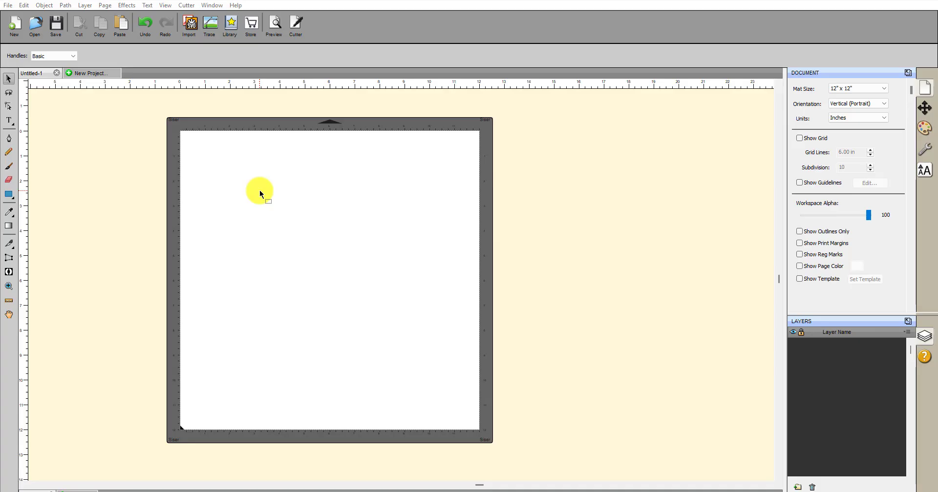
Import CitySkylineNYG.svg from the NY Football folder and position the design within the upper part of the mat
{"action": "left_click", "coordinate": [189, 21]}
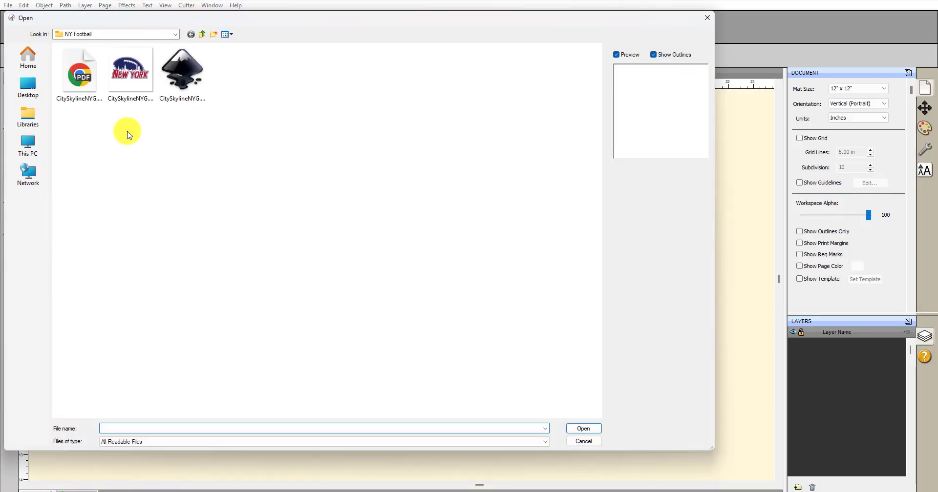
{"action": "left_click", "coordinate": [182, 69]}
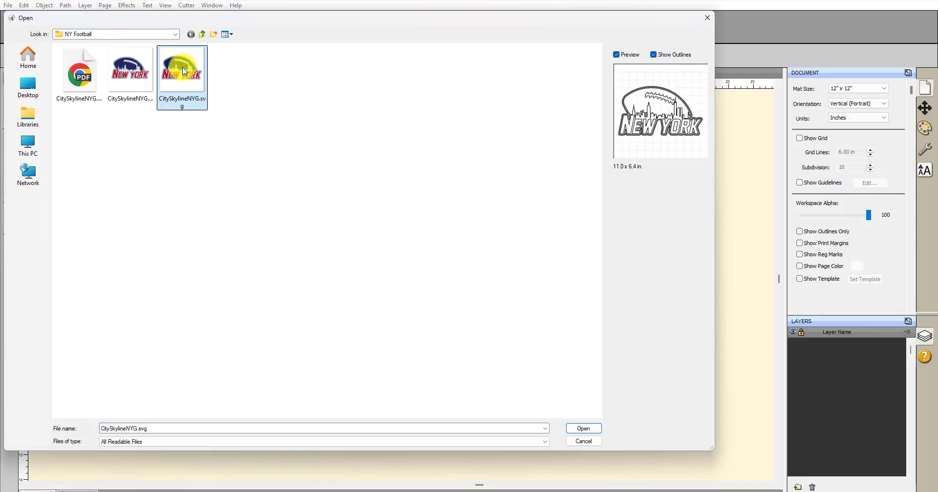
{"action": "left_click", "coordinate": [583, 429]}
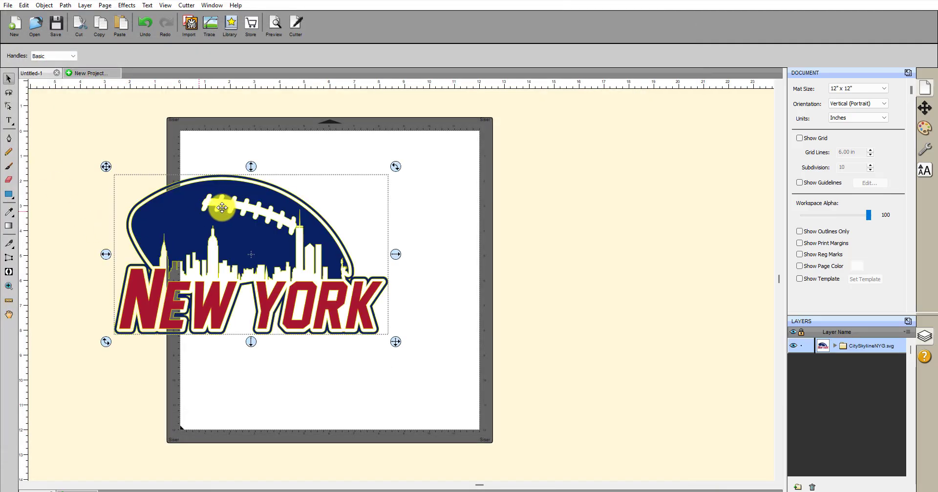
{"action": "left_click_drag", "start_coordinate": [224, 207], "coordinate": [304, 201]}
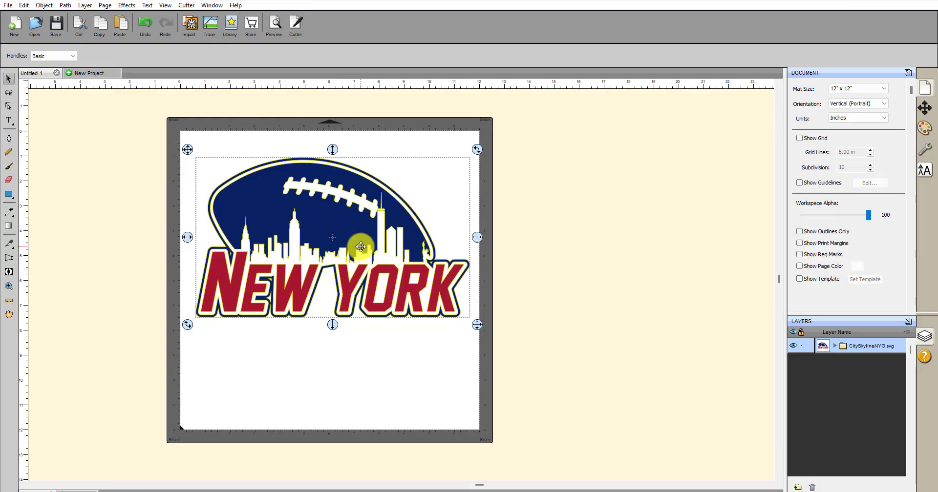
{"action": "left_click_drag", "start_coordinate": [345, 203], "coordinate": [345, 207]}
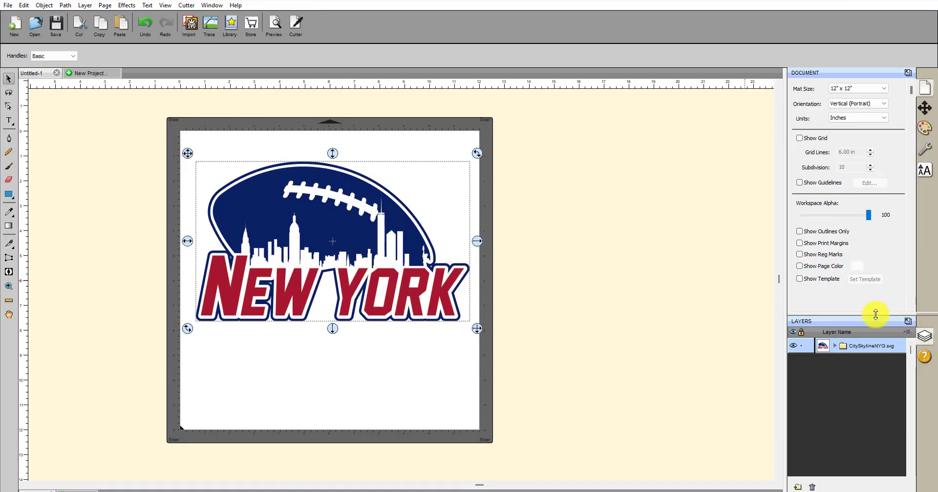
Detach the layer list beside the mat and expand the imported file's nested groups down to the individual shapes
{"action": "left_click", "coordinate": [907, 321]}
{"action": "left_click_drag", "start_coordinate": [631, 7], "coordinate": [574, 52]}
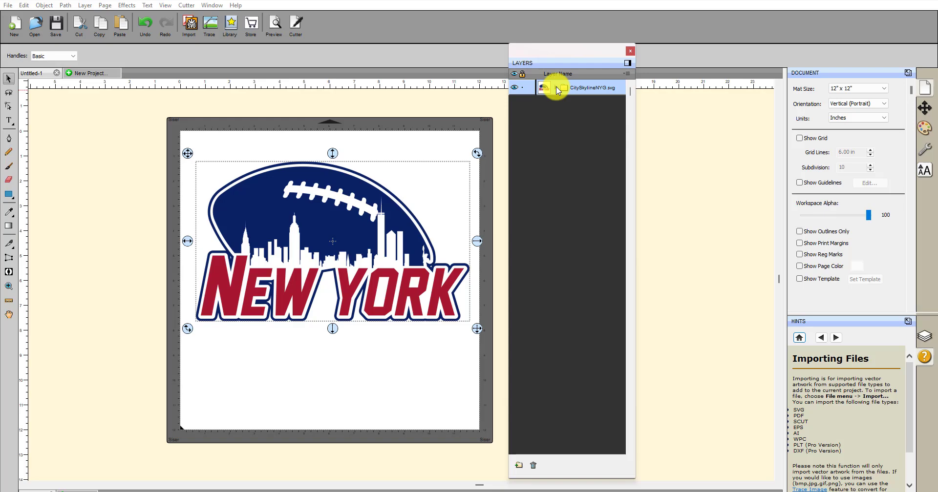
{"action": "left_click", "coordinate": [558, 88]}
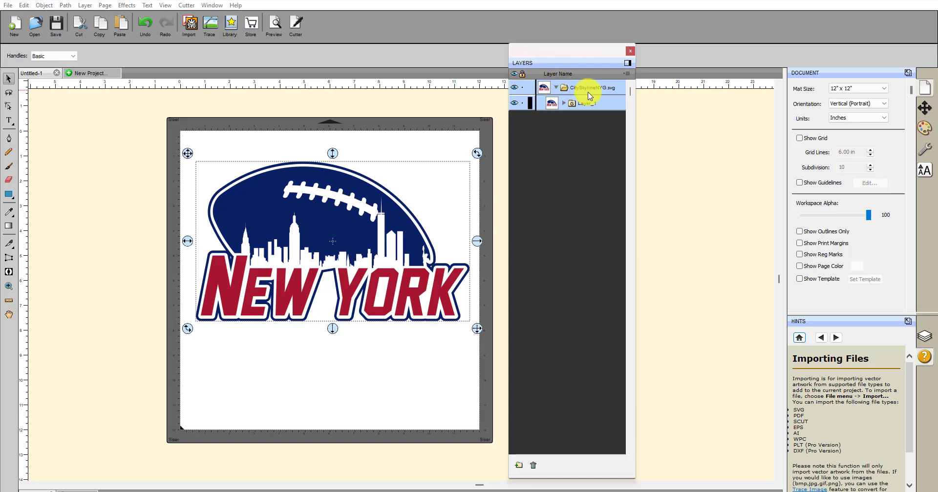
{"action": "left_click", "coordinate": [563, 103]}
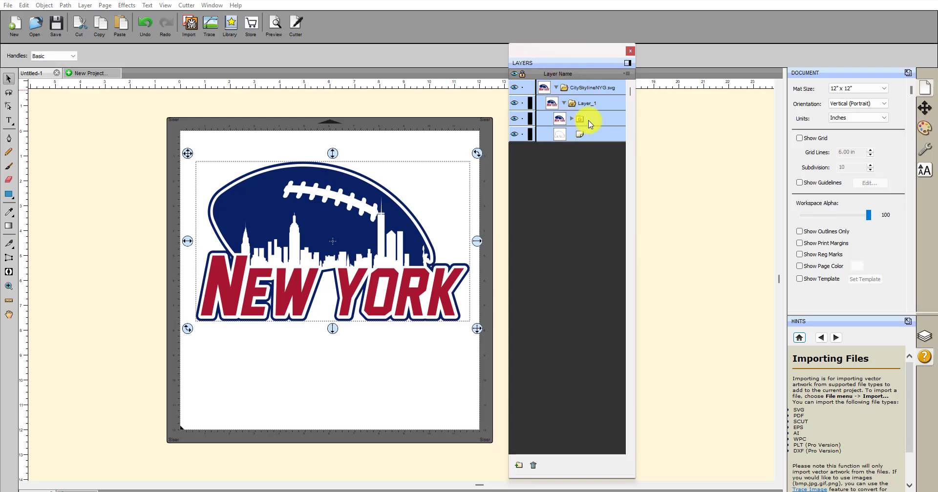
{"action": "left_click", "coordinate": [571, 119]}
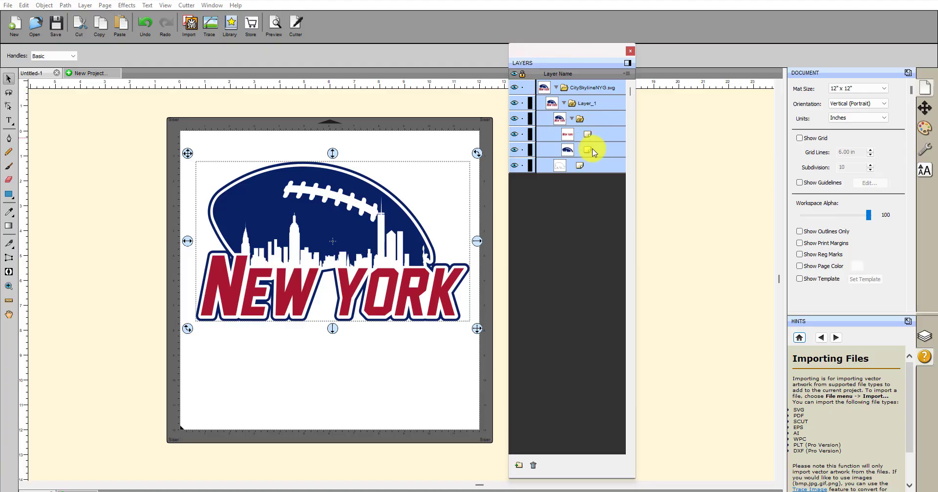
Ungroup the inner group that holds the red New York lettering and the blue football skyline
{"action": "left_click", "coordinate": [580, 165]}
{"action": "left_click", "coordinate": [586, 119]}
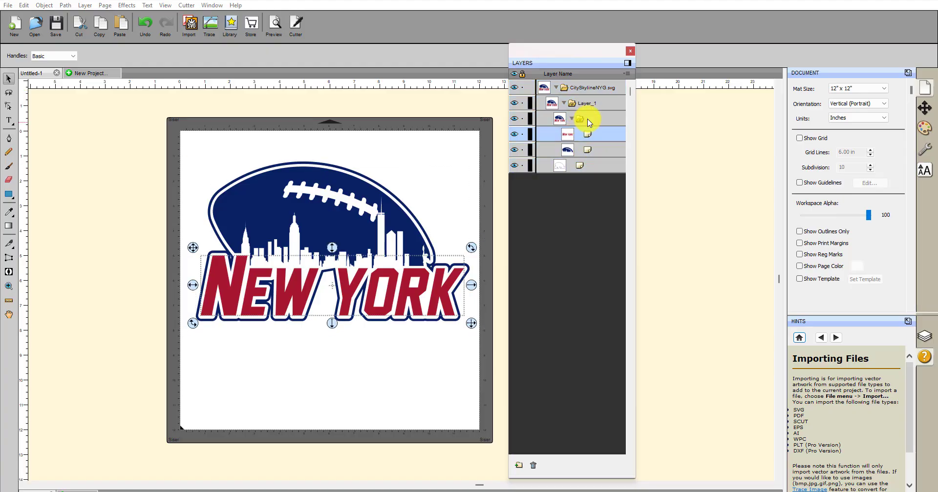
{"action": "right_click", "coordinate": [89, 255]}
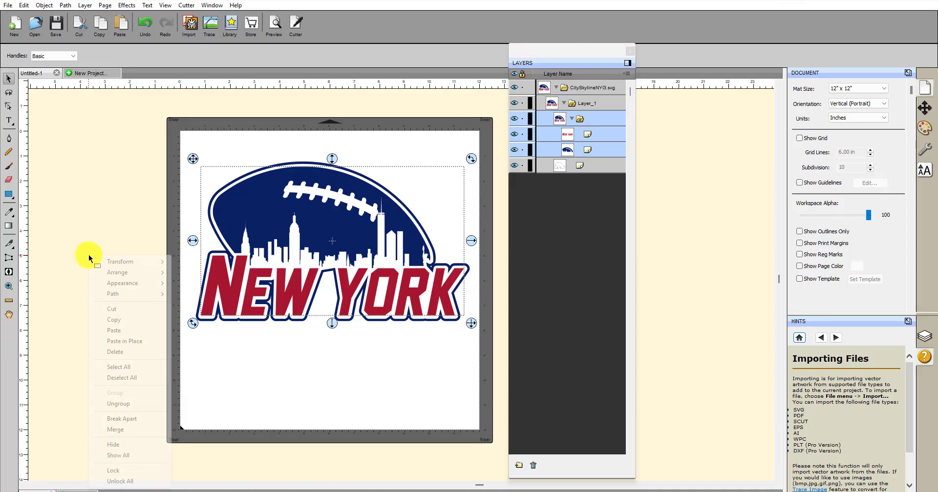
{"action": "left_click", "coordinate": [120, 404]}
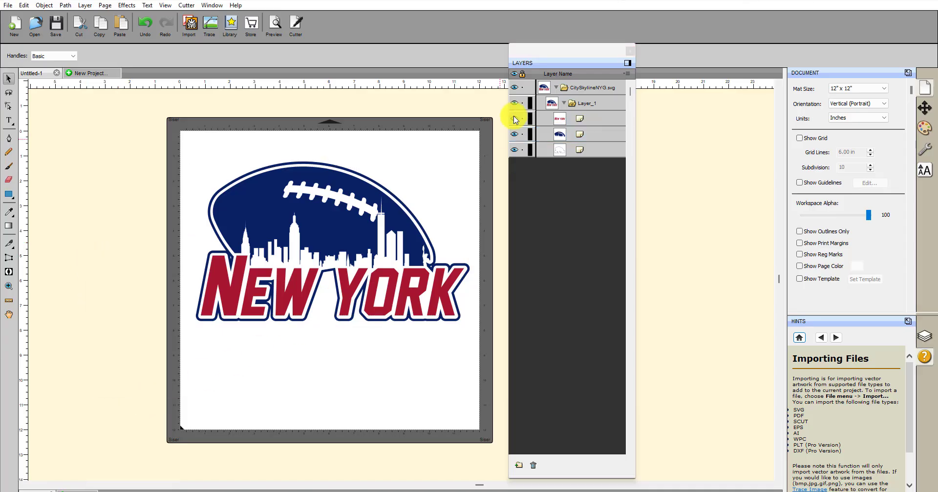
Preview the design's cut lines to check every contour, and close the preview
{"action": "left_click", "coordinate": [273, 25]}
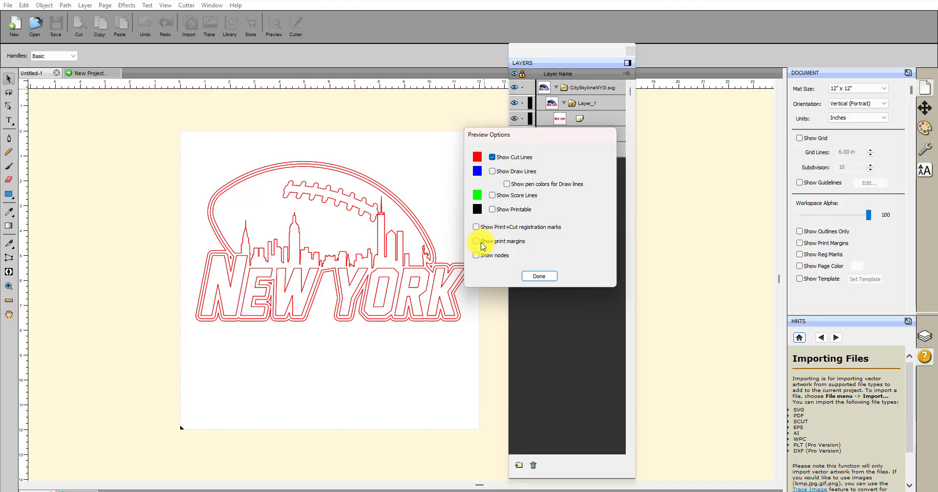
{"action": "left_click", "coordinate": [492, 157]}
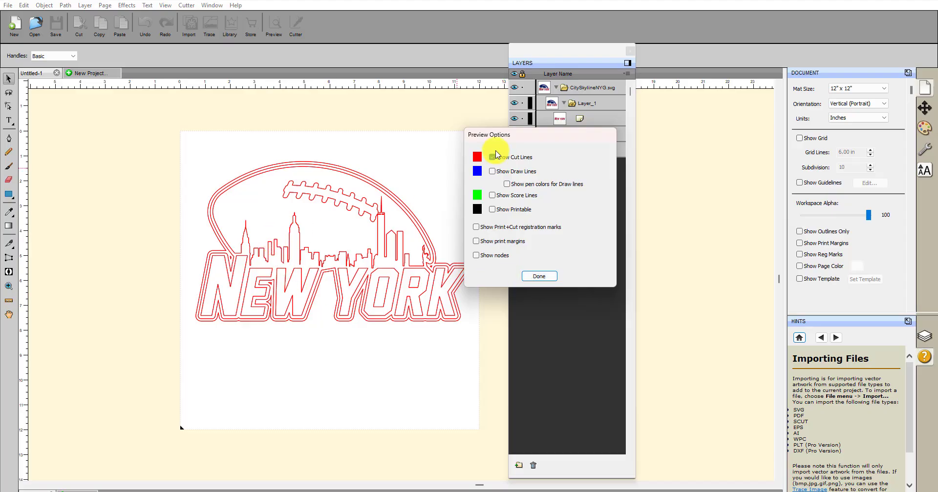
{"action": "left_click_drag", "start_coordinate": [546, 142], "coordinate": [559, 142]}
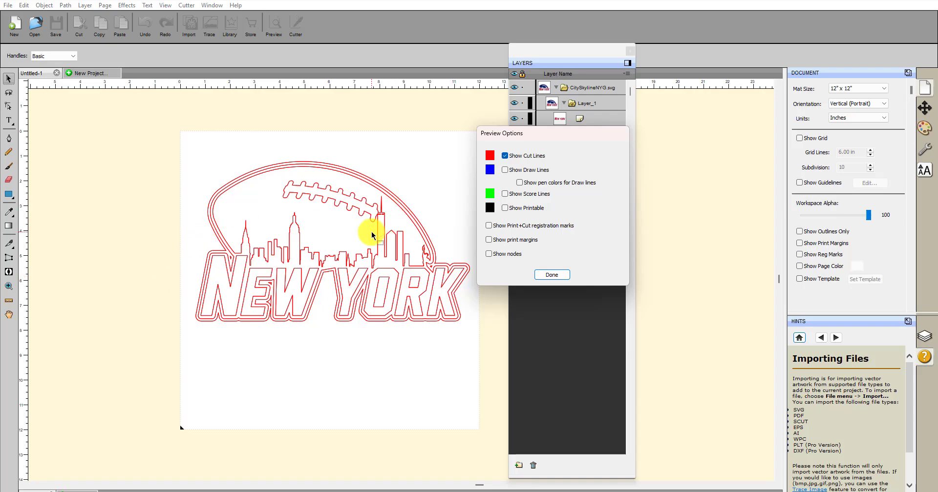
{"action": "left_click", "coordinate": [551, 275]}
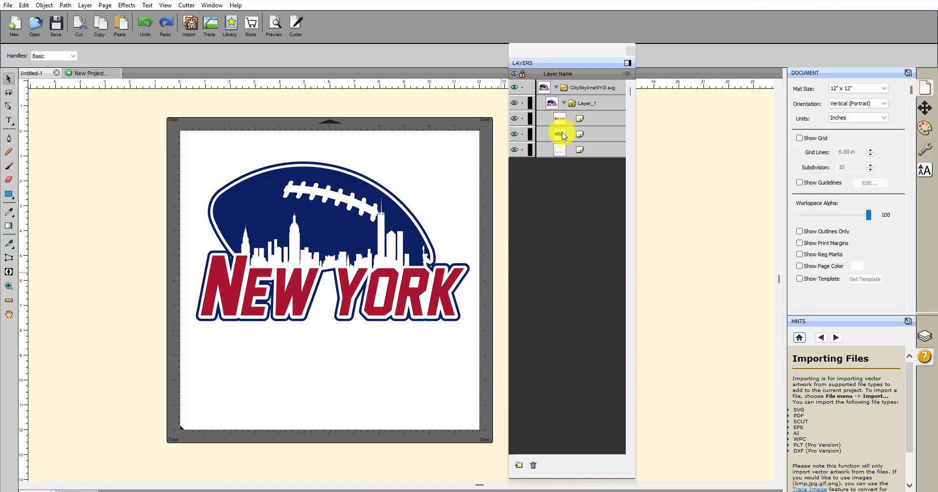
Hide and restore the red lettering, blue football skyline and outer outline to inspect what each layer contains
{"action": "left_click", "coordinate": [593, 122]}
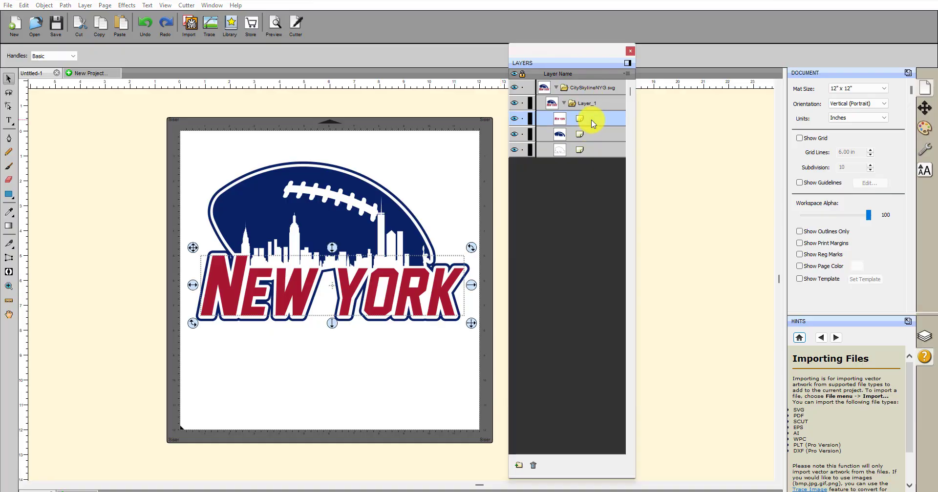
{"action": "left_click", "coordinate": [514, 119]}
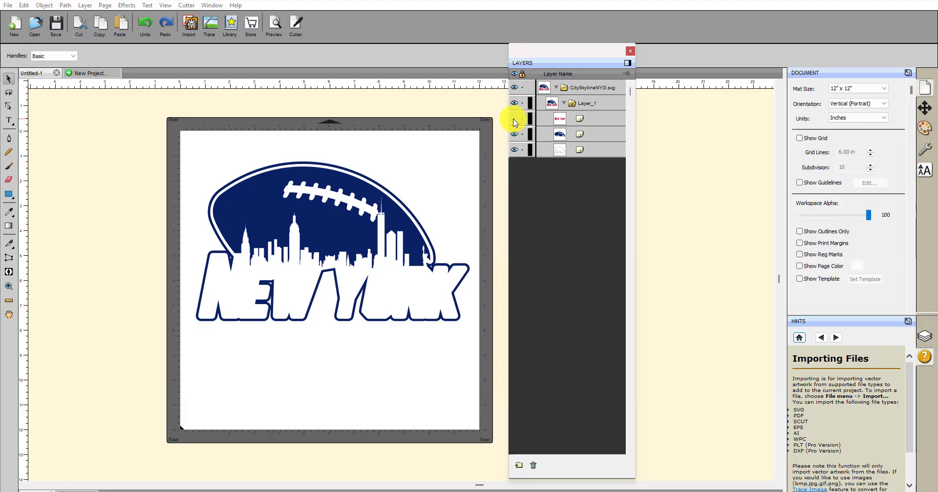
{"action": "left_click", "coordinate": [515, 134]}
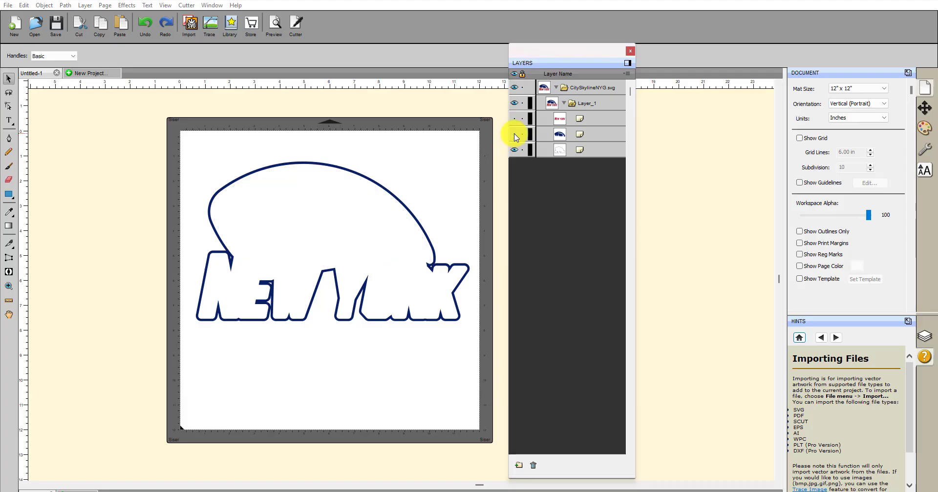
{"action": "left_click", "coordinate": [514, 150]}
{"action": "left_click", "coordinate": [514, 150]}
{"action": "left_click", "coordinate": [515, 135]}
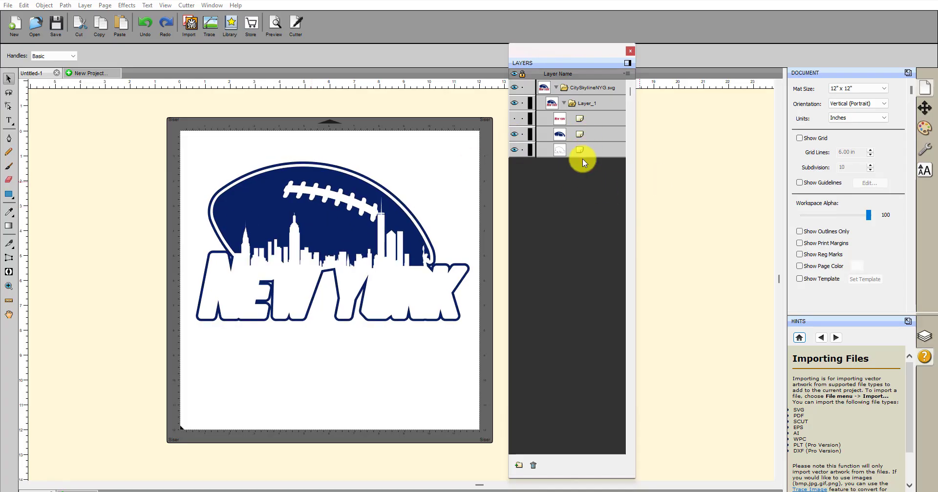
{"action": "left_click", "coordinate": [514, 119]}
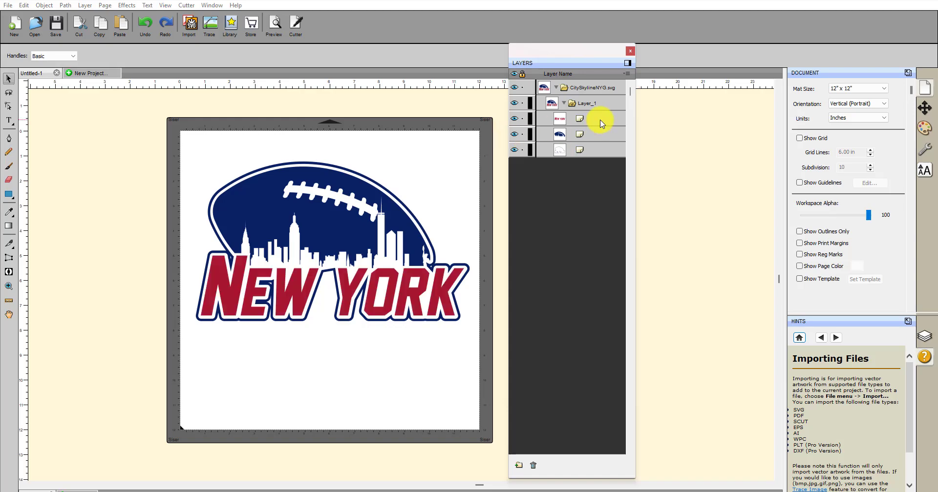
Select the red New York lettering layer, review the cut settings with their design preview, and close them without cutting
{"action": "left_click", "coordinate": [601, 122]}
{"action": "left_click_drag", "start_coordinate": [536, 47], "coordinate": [549, 91]}
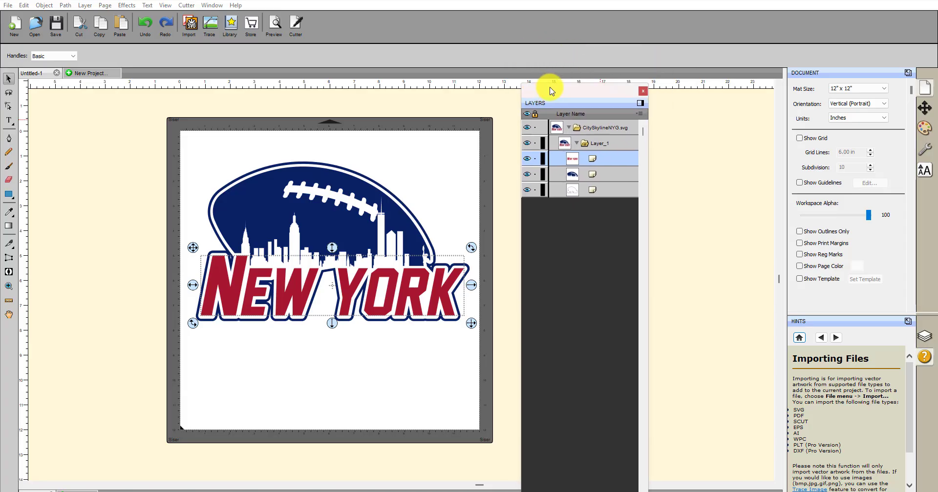
{"action": "left_click", "coordinate": [293, 22]}
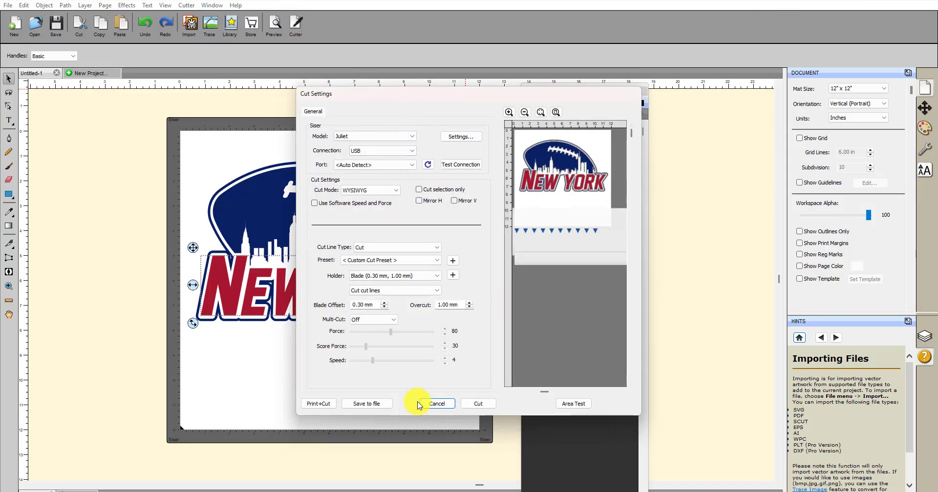
{"action": "left_click", "coordinate": [474, 408]}
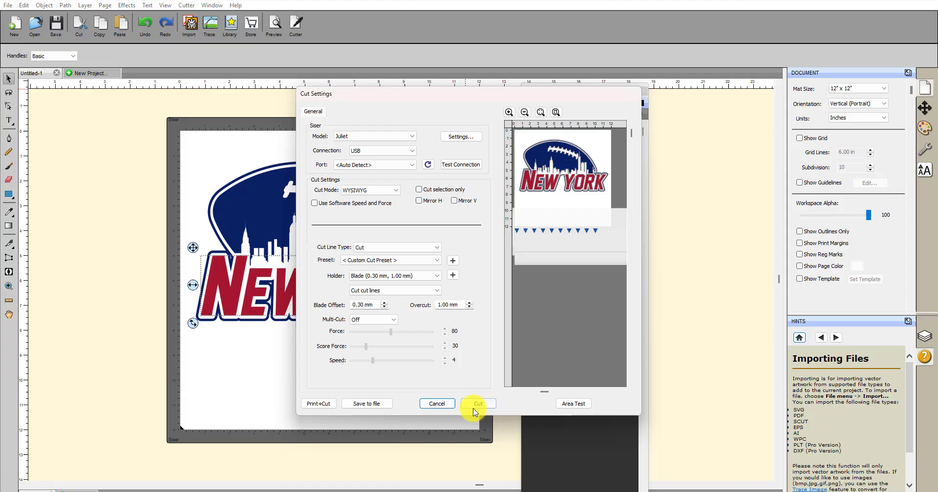
{"action": "left_click", "coordinate": [437, 404]}
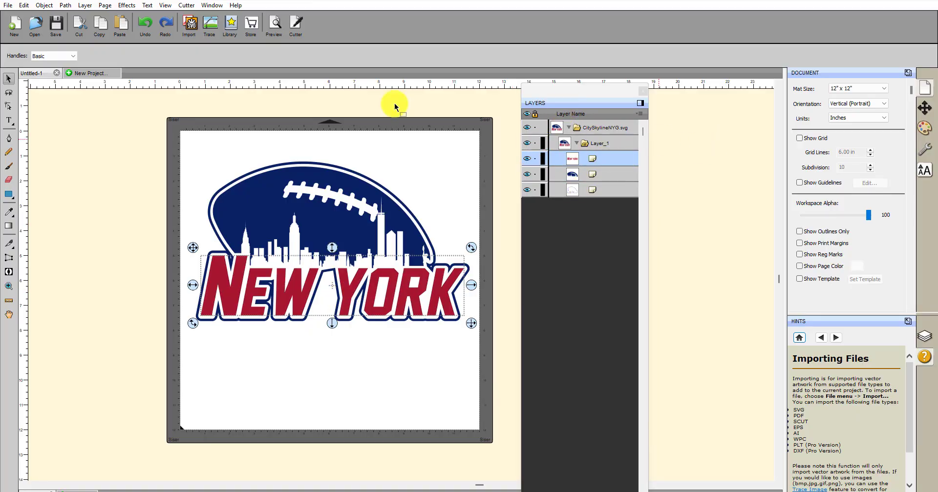
Set the cut to selection only with Origin Point as the cut mode, and close the cut settings without cutting
{"action": "left_click", "coordinate": [292, 29]}
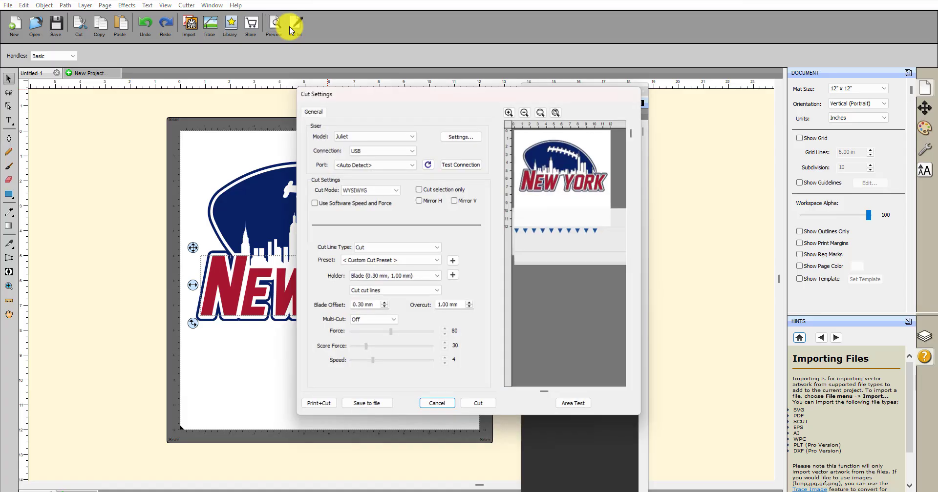
{"action": "left_click", "coordinate": [419, 191]}
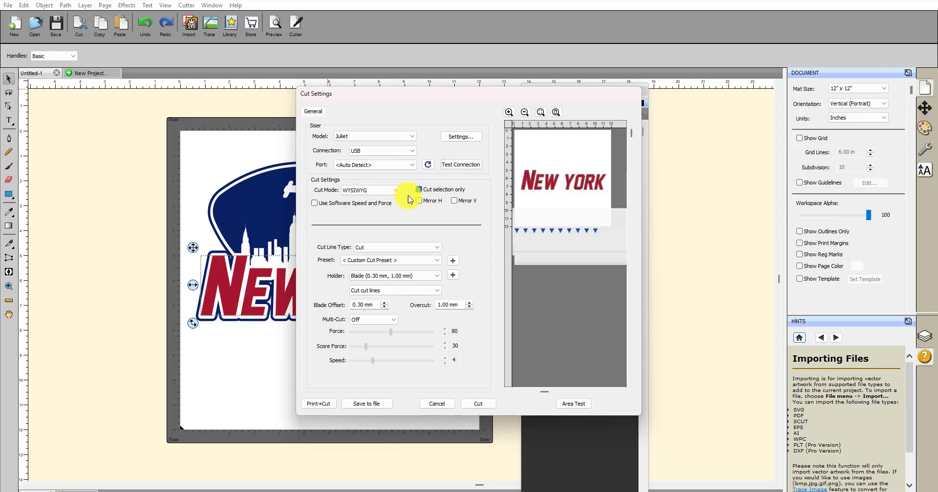
{"action": "left_click", "coordinate": [371, 190]}
{"action": "left_click_drag", "start_coordinate": [391, 99], "coordinate": [466, 104]}
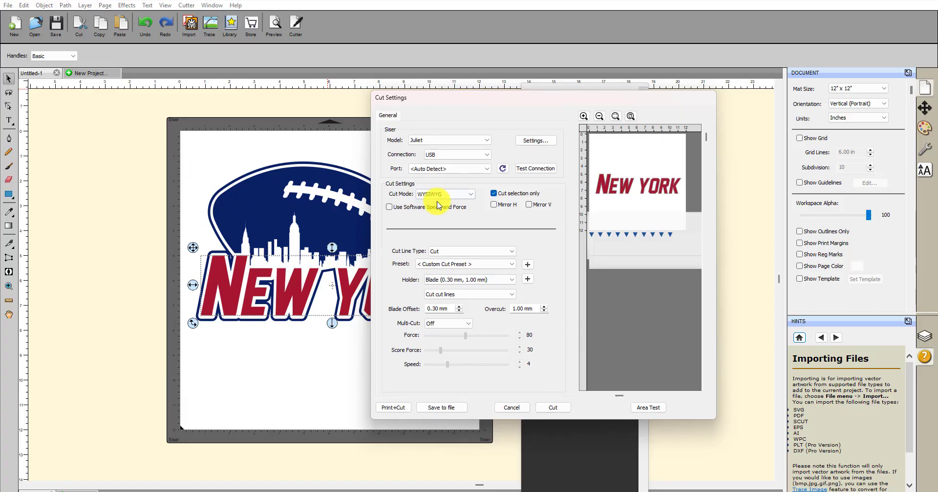
{"action": "left_click", "coordinate": [470, 196]}
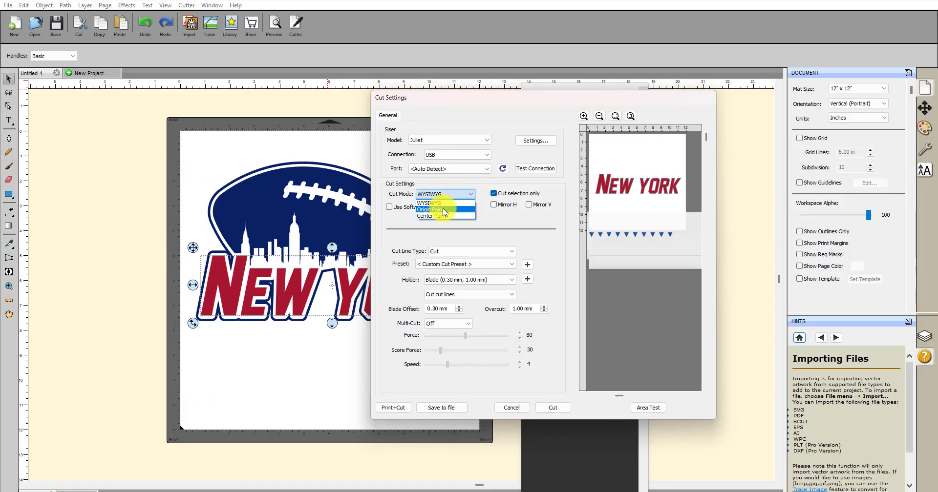
{"action": "left_click", "coordinate": [439, 209]}
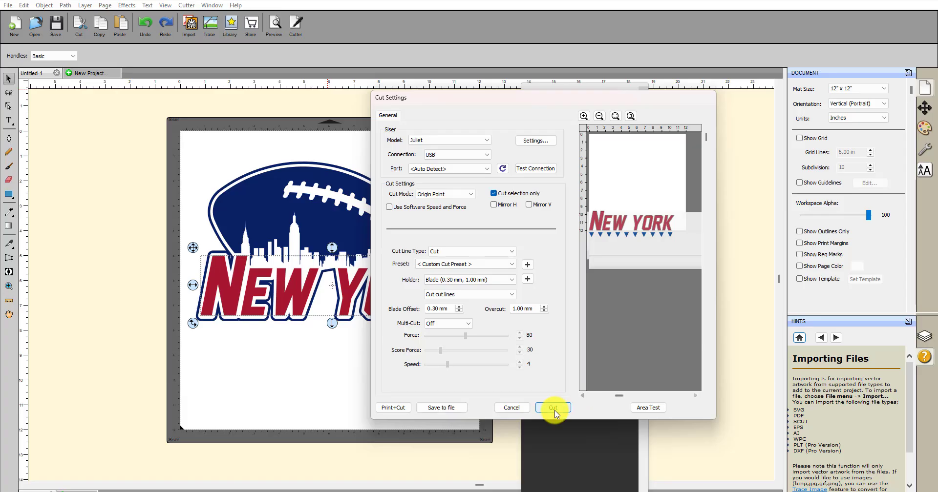
{"action": "left_click", "coordinate": [511, 408]}
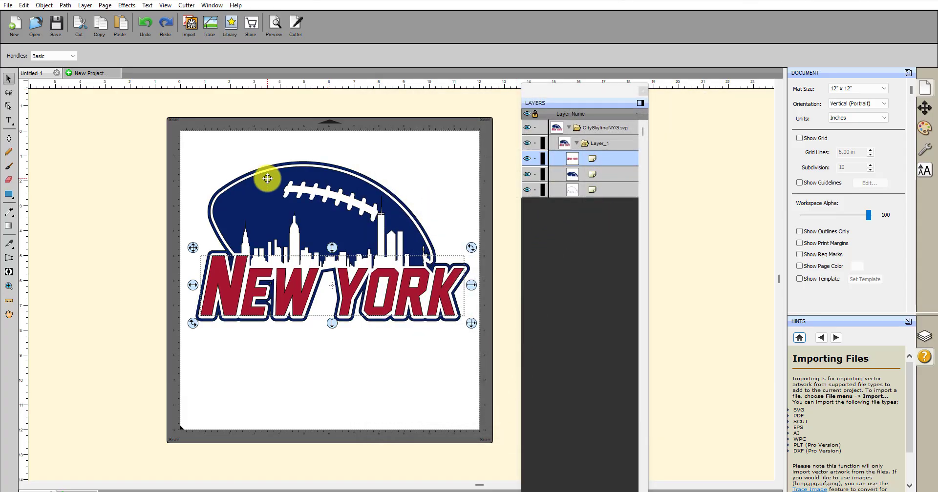
Delete the entire CitySkylineNYG.svg design from the mat
{"action": "left_click", "coordinate": [577, 128]}
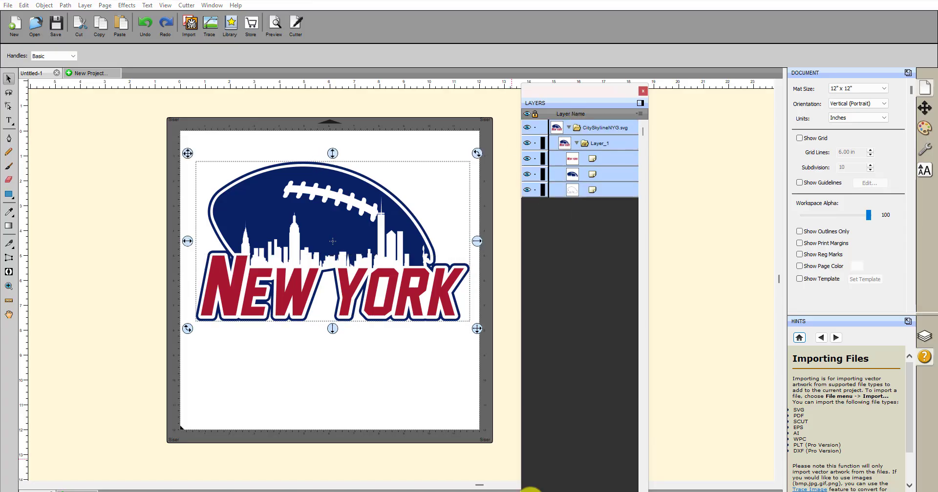
{"action": "key", "text": "Delete"}
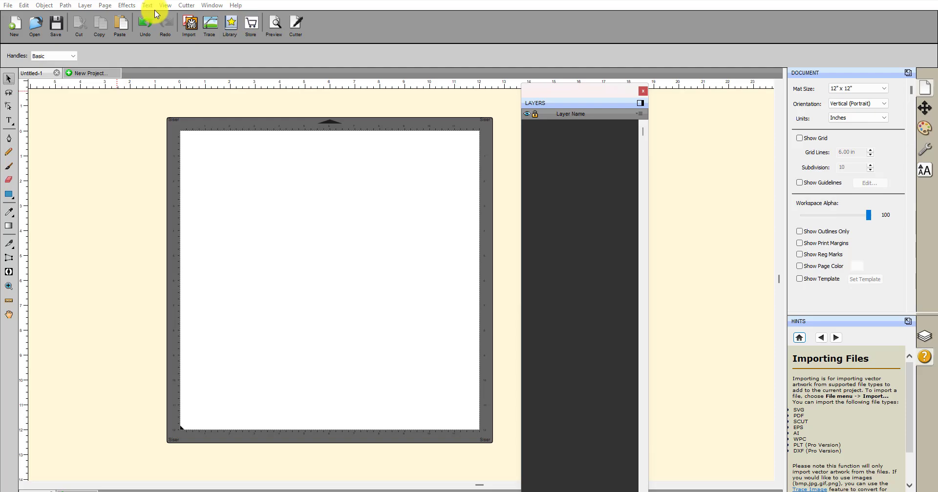
Import CitySkylineNYG.png from the NY Football folder
{"action": "left_click", "coordinate": [190, 27]}
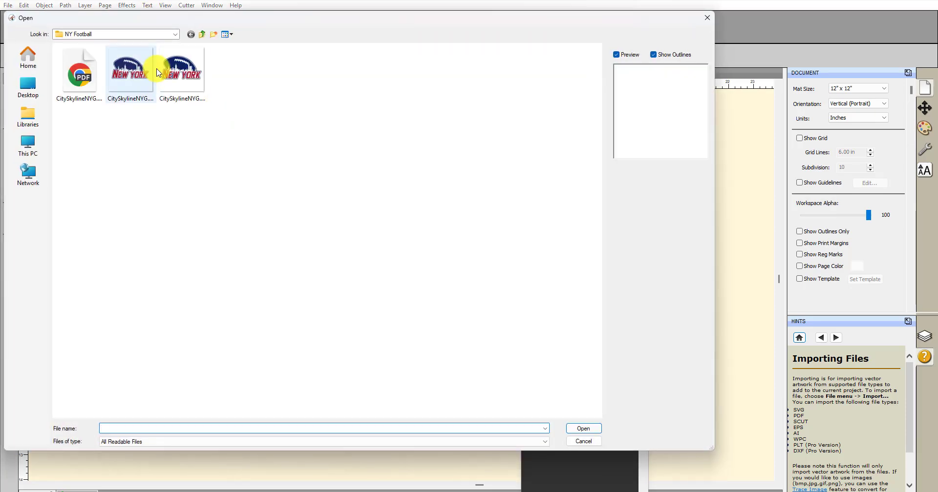
{"action": "left_click", "coordinate": [134, 60]}
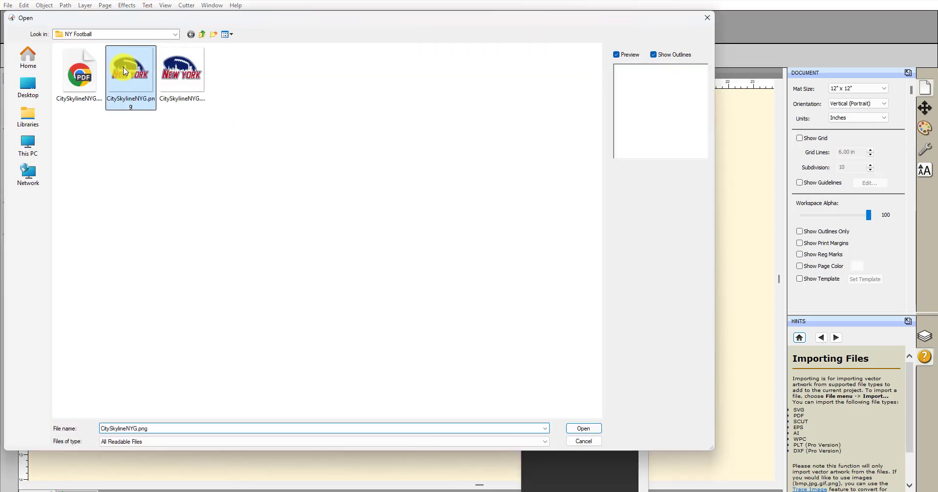
{"action": "left_click", "coordinate": [575, 429]}
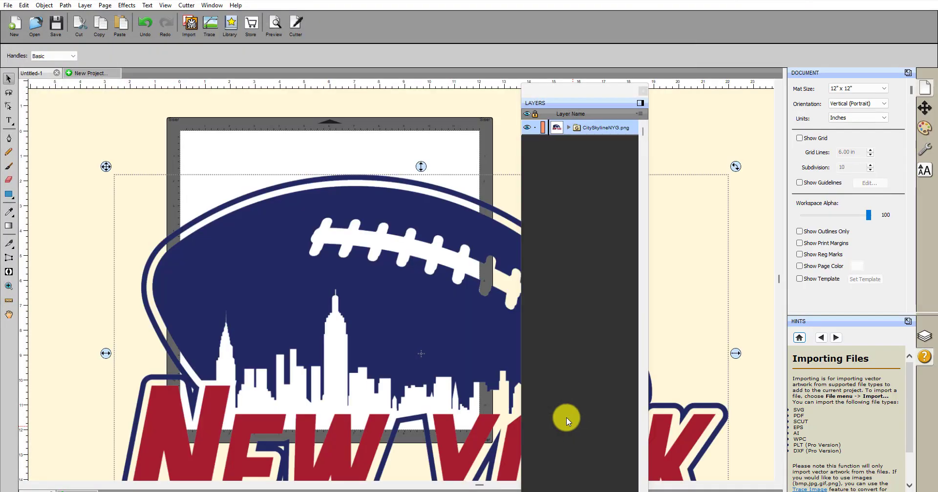
Set the PNG design's width to 10 in with proportions kept and move it fully onto the upper part of the mat
{"action": "left_click", "coordinate": [923, 109]}
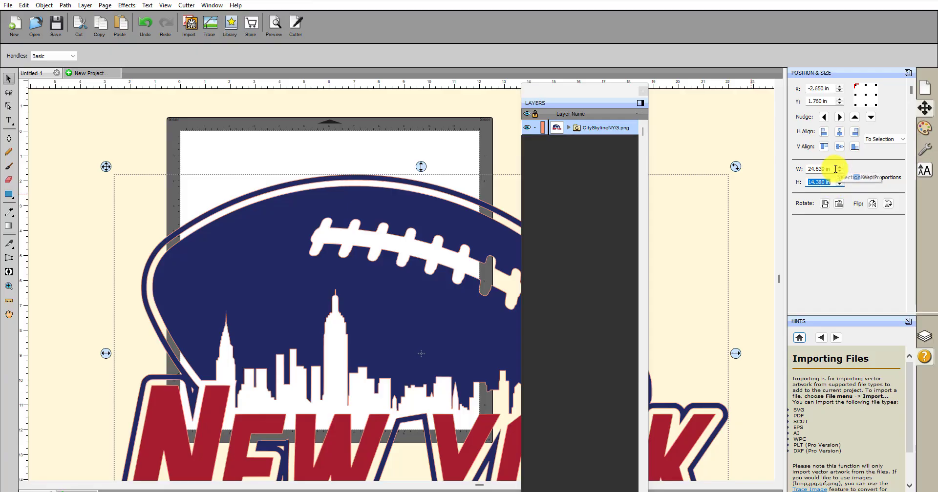
{"action": "left_click", "coordinate": [835, 168]}
{"action": "key", "text": "Return"}
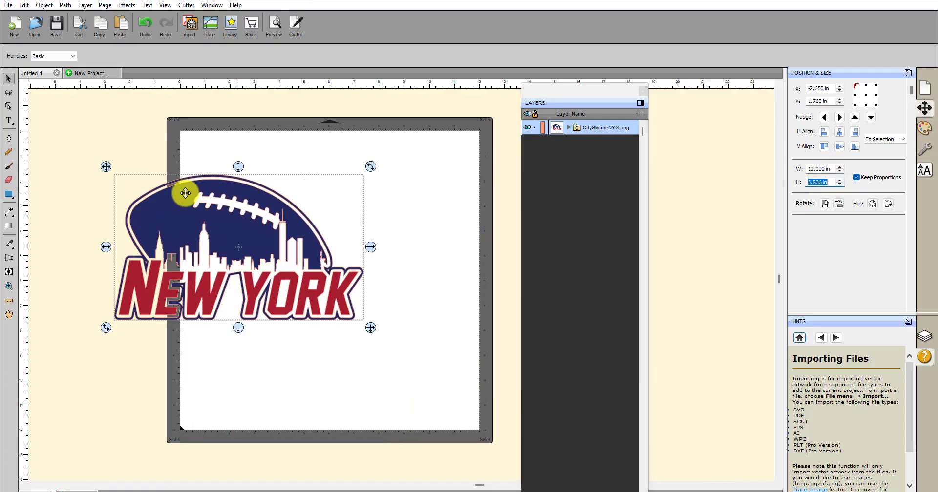
{"action": "left_click_drag", "start_coordinate": [234, 212], "coordinate": [336, 220]}
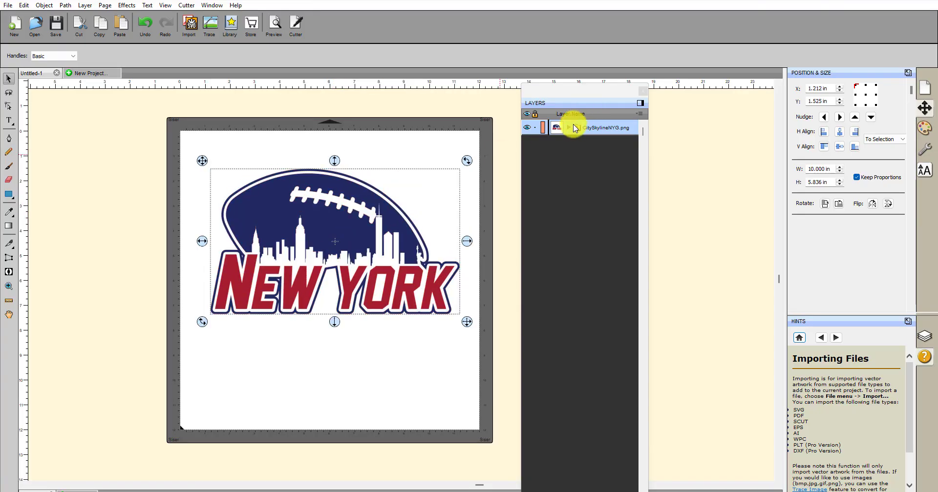
Preview the PNG design's cut lines, turn on the printable artwork in the preview, and close it
{"action": "left_click", "coordinate": [274, 24]}
{"action": "left_click_drag", "start_coordinate": [532, 130], "coordinate": [569, 133]}
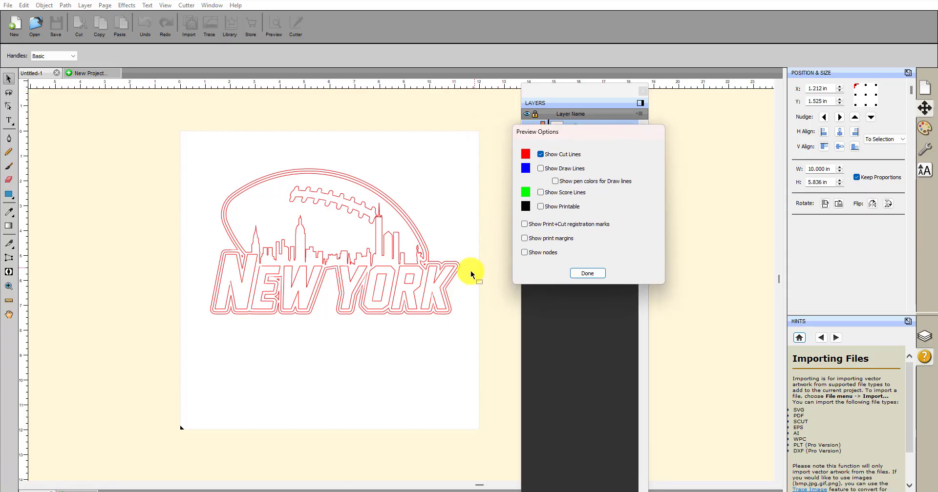
{"action": "left_click", "coordinate": [540, 207]}
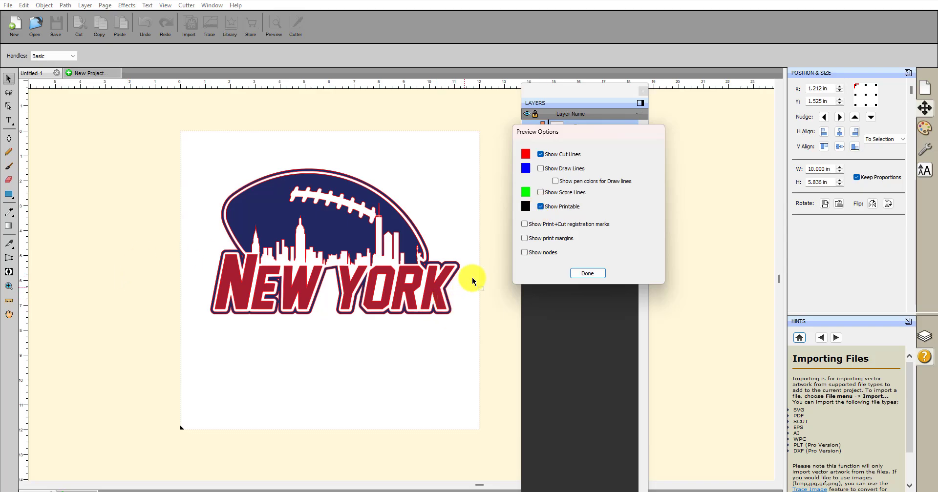
{"action": "left_click", "coordinate": [588, 276]}
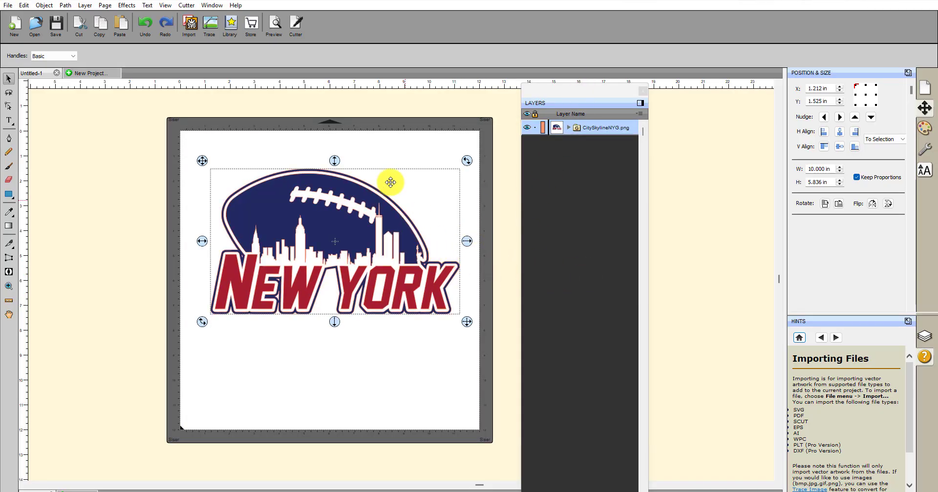
Expand the CitySkylineNYG.png layer group and set the Cut layer's style to Blackout
{"action": "left_click", "coordinate": [569, 129]}
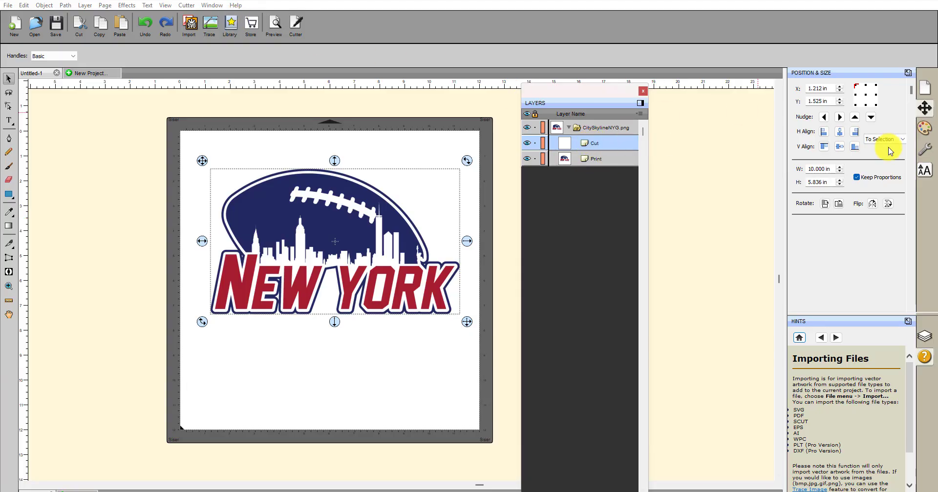
{"action": "left_click", "coordinate": [925, 149]}
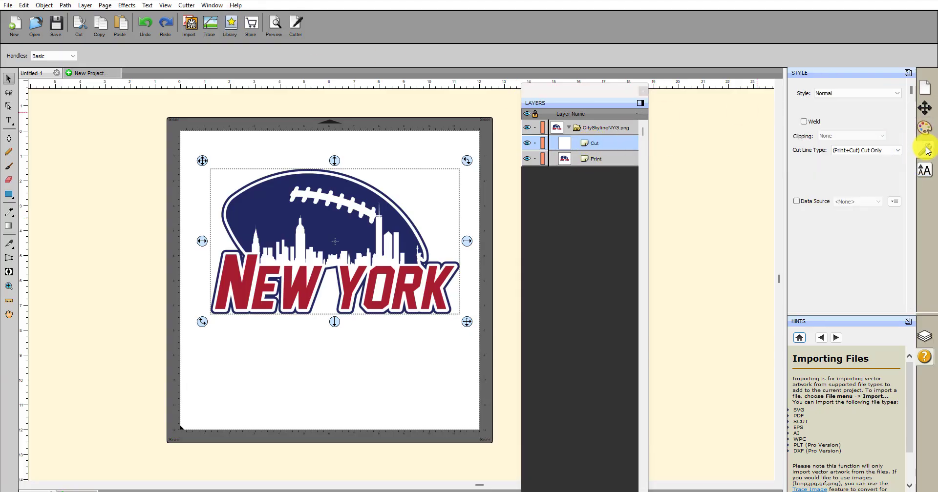
{"action": "left_click", "coordinate": [898, 94]}
{"action": "left_click", "coordinate": [831, 127]}
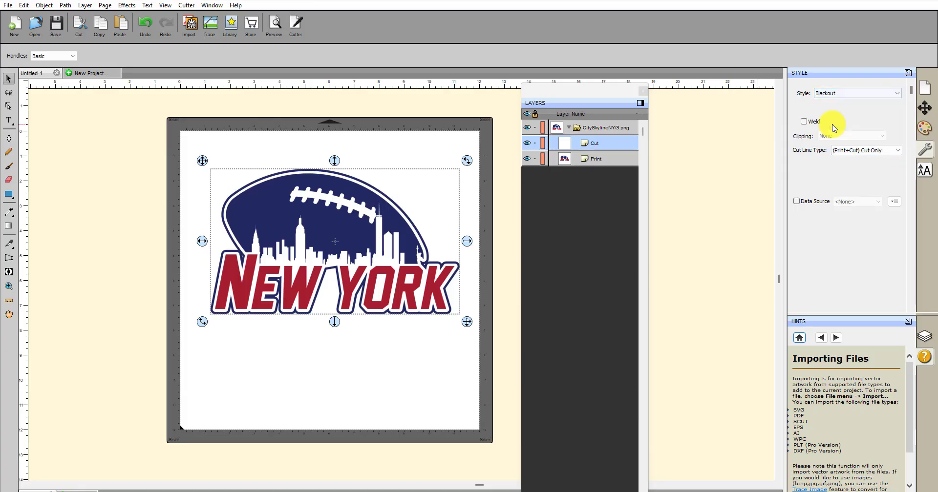
Preview the blackout cut line with the printable artwork hidden and shown again, and close the preview
{"action": "left_click", "coordinate": [273, 23]}
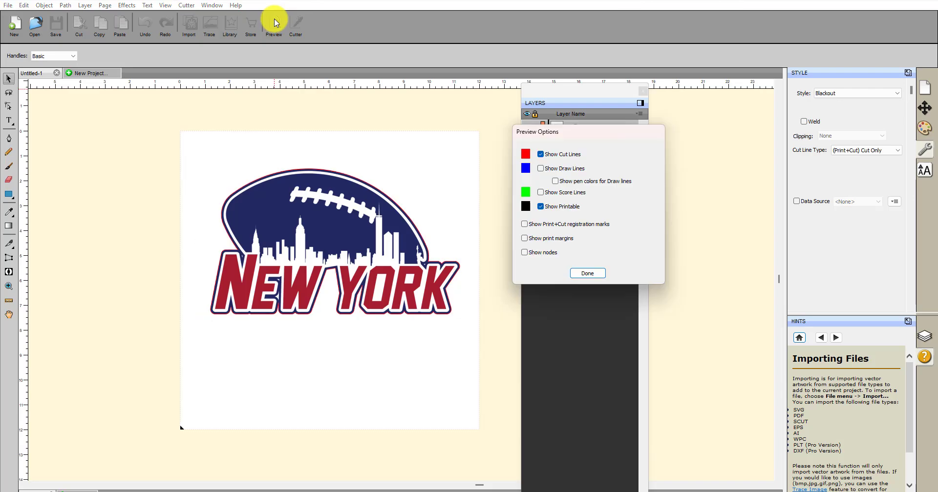
{"action": "left_click", "coordinate": [541, 207]}
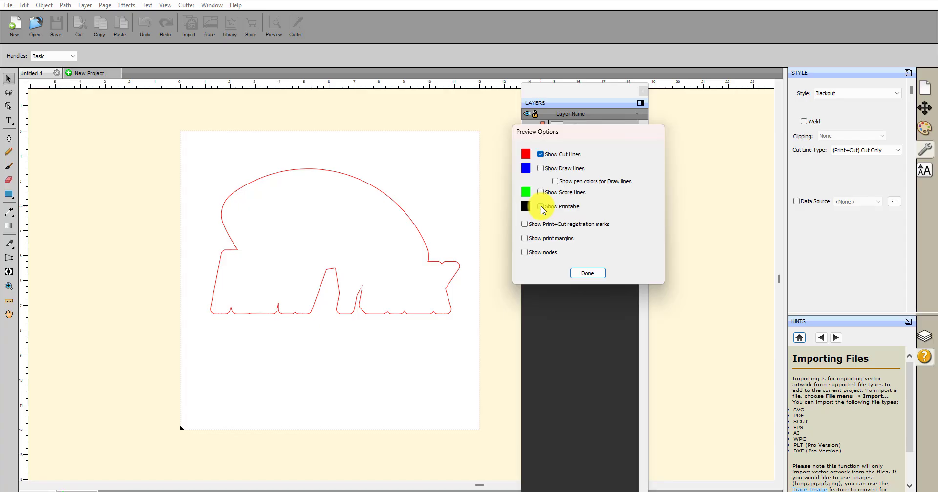
{"action": "left_click", "coordinate": [541, 207]}
{"action": "left_click", "coordinate": [588, 274]}
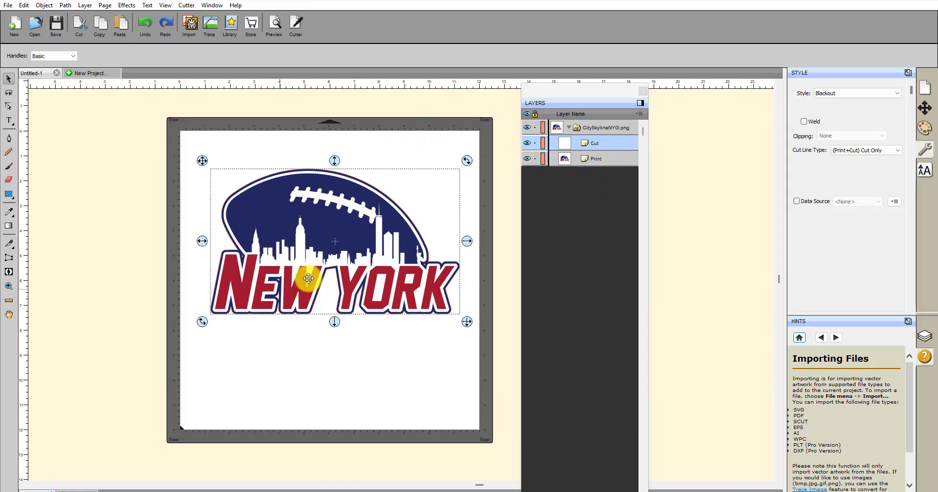
Move the Cut layer out of the CitySkylineNYG.png group to the top of the layer list and hide the group
{"action": "left_click", "coordinate": [594, 156]}
{"action": "left_click_drag", "start_coordinate": [596, 148], "coordinate": [535, 114]}
{"action": "left_click", "coordinate": [526, 142]}
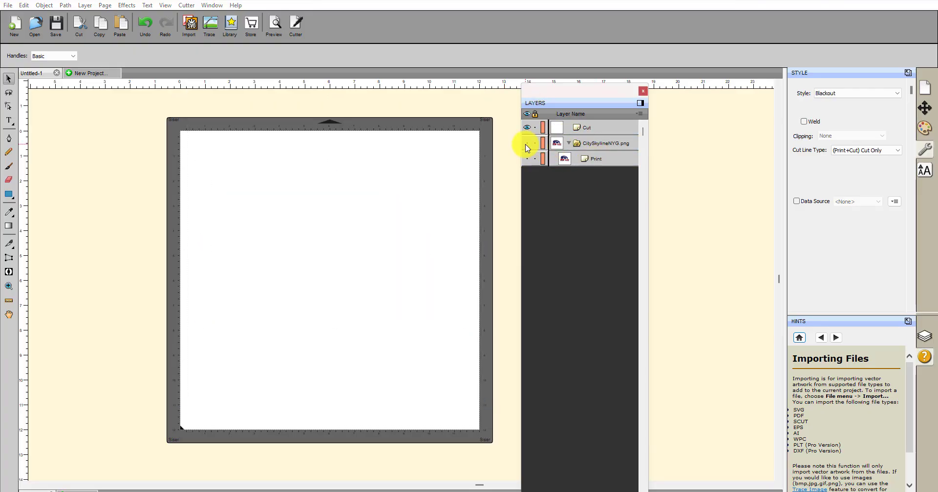
Give the separated Cut layer a black Color stroke
{"action": "left_click", "coordinate": [593, 132]}
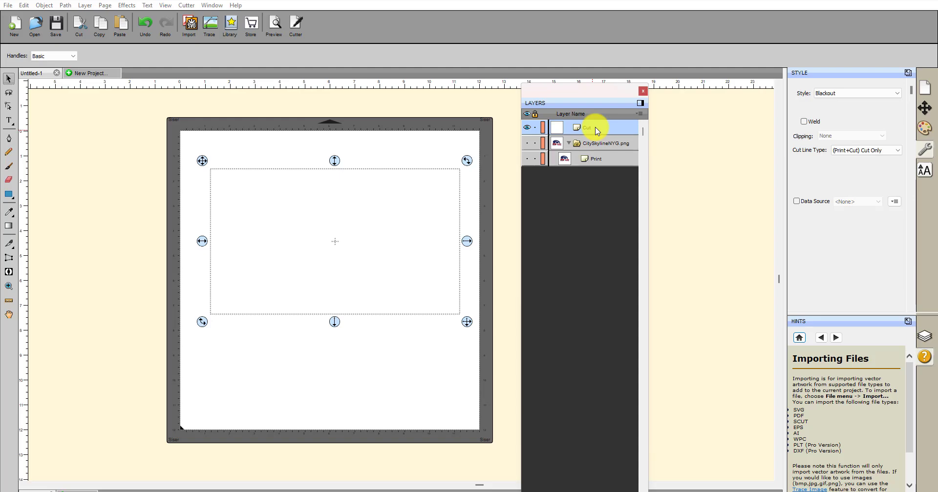
{"action": "left_click", "coordinate": [924, 130]}
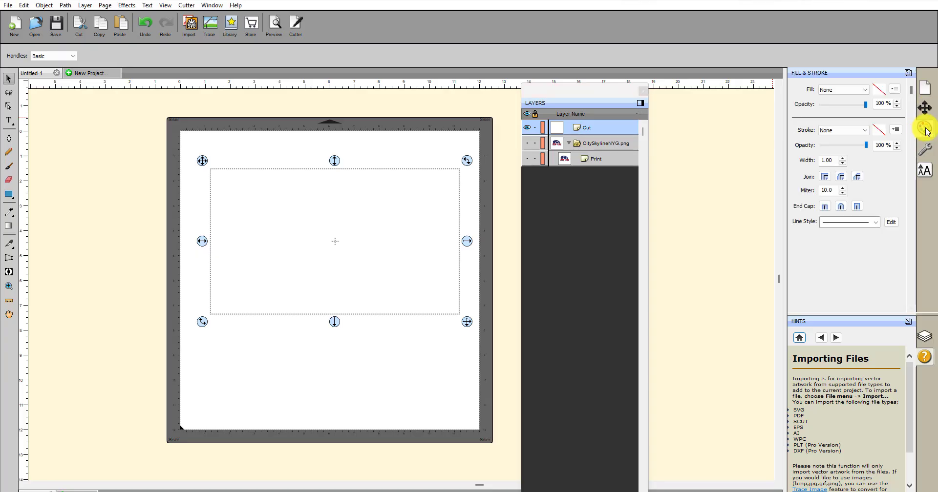
{"action": "left_click", "coordinate": [866, 131]}
{"action": "left_click", "coordinate": [830, 139]}
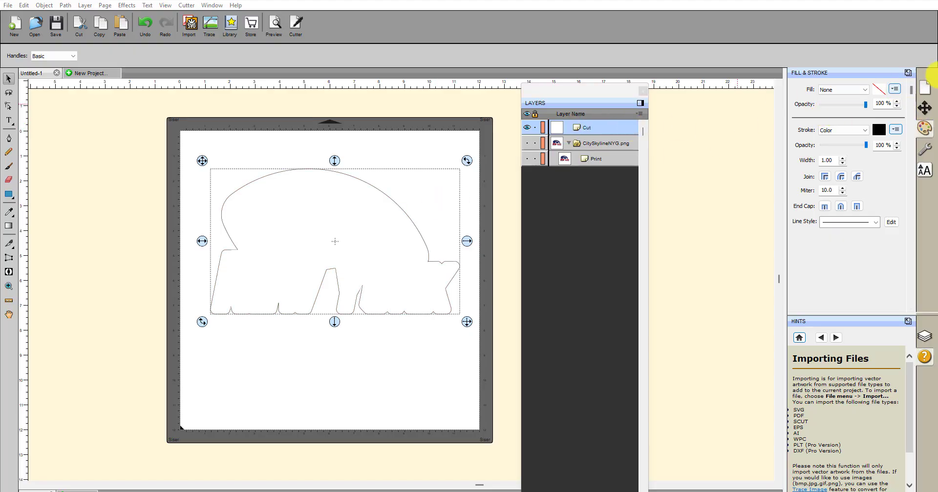
Set the Cut layer's style to Normal
{"action": "left_click", "coordinate": [923, 148]}
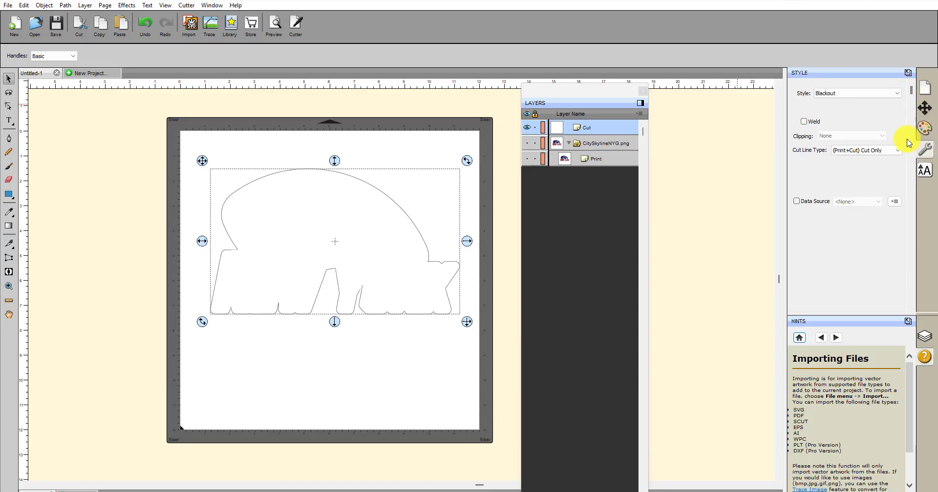
{"action": "left_click", "coordinate": [896, 93]}
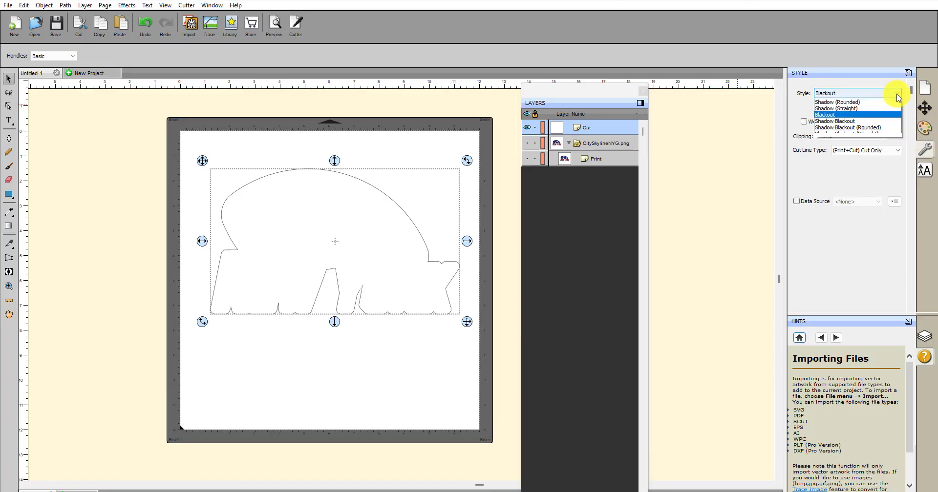
{"action": "left_click", "coordinate": [827, 102]}
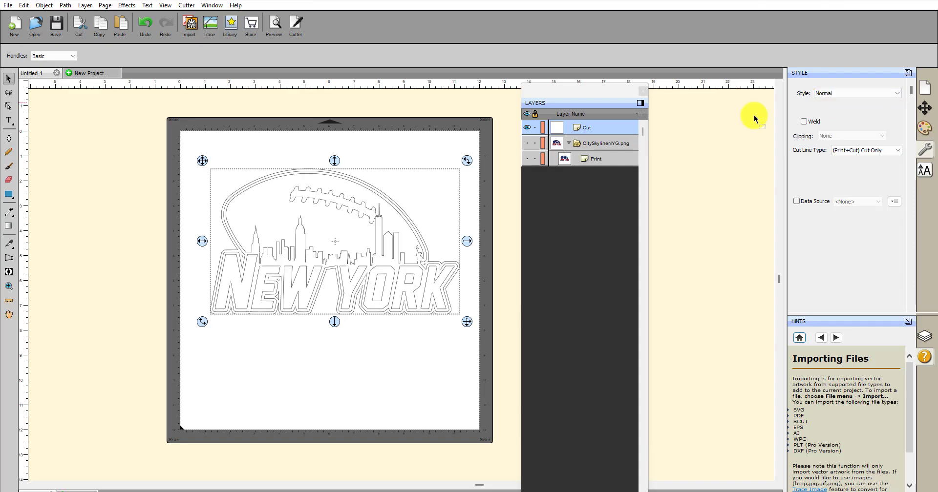
Try moving the whole cut outline down the mat to check that it is one piece, and undo the move
{"action": "left_click", "coordinate": [581, 128]}
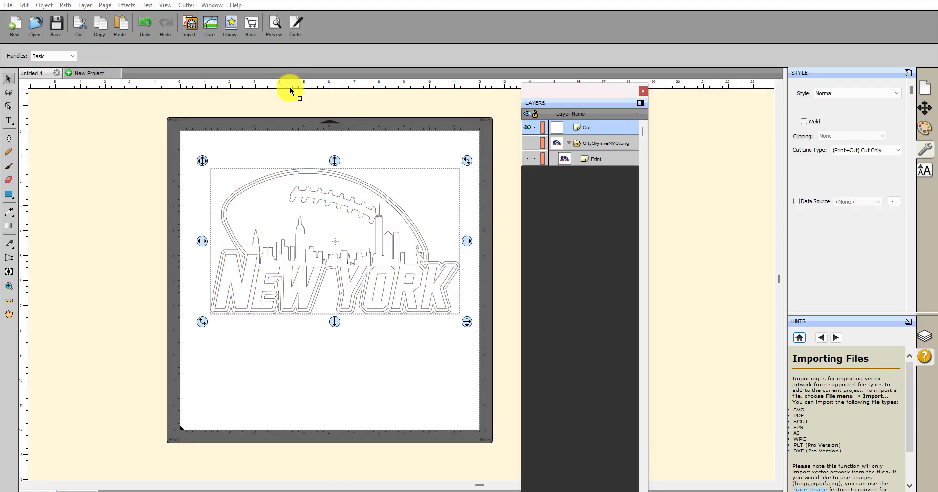
{"action": "left_click", "coordinate": [354, 414]}
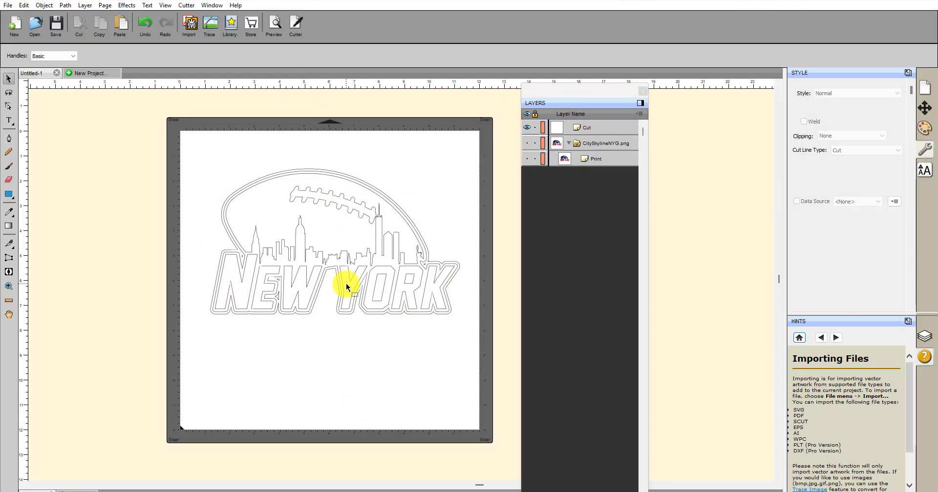
{"action": "left_click_drag", "start_coordinate": [331, 268], "coordinate": [315, 337]}
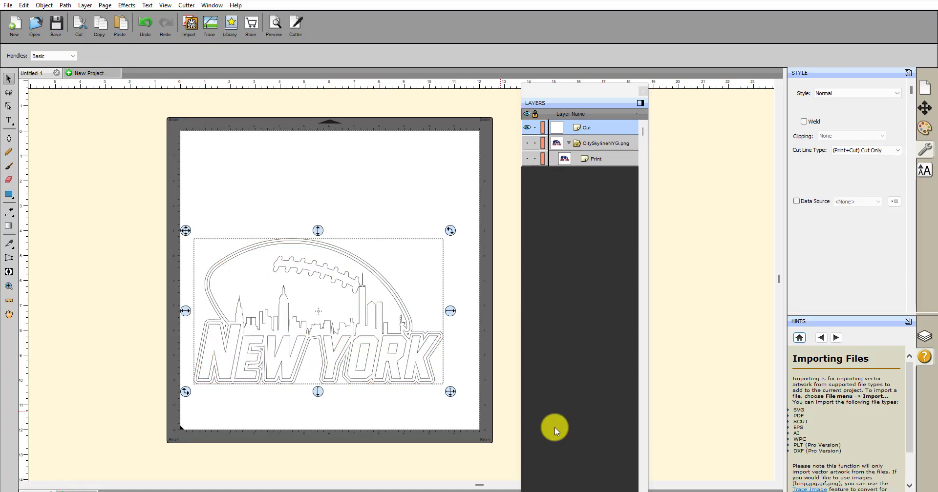
{"action": "key", "text": "ctrl+z"}
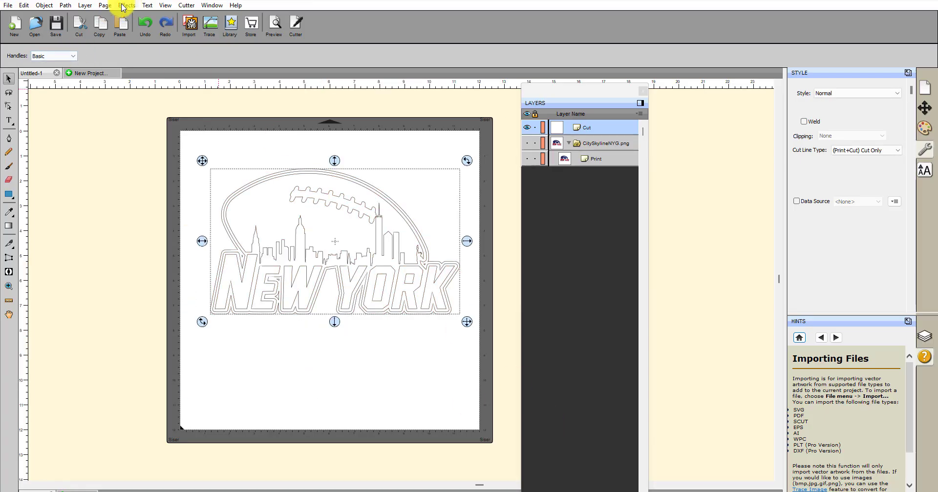
Break the Cut outline apart into separate shapes and expand the resulting layer group
{"action": "left_click", "coordinate": [44, 5]}
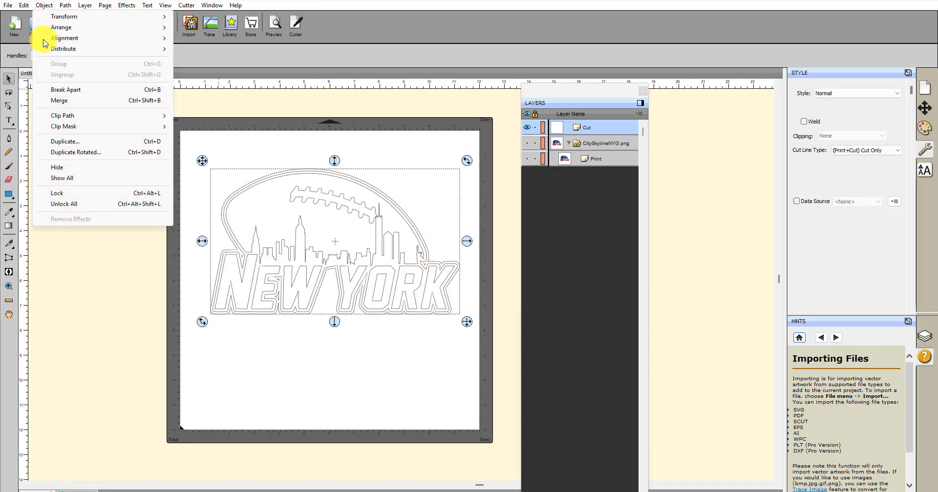
{"action": "left_click", "coordinate": [66, 90]}
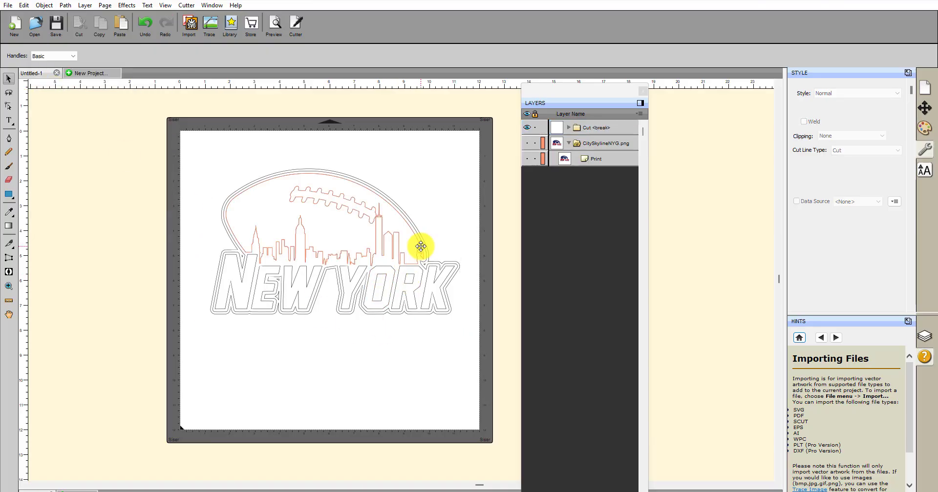
{"action": "left_click", "coordinate": [573, 129]}
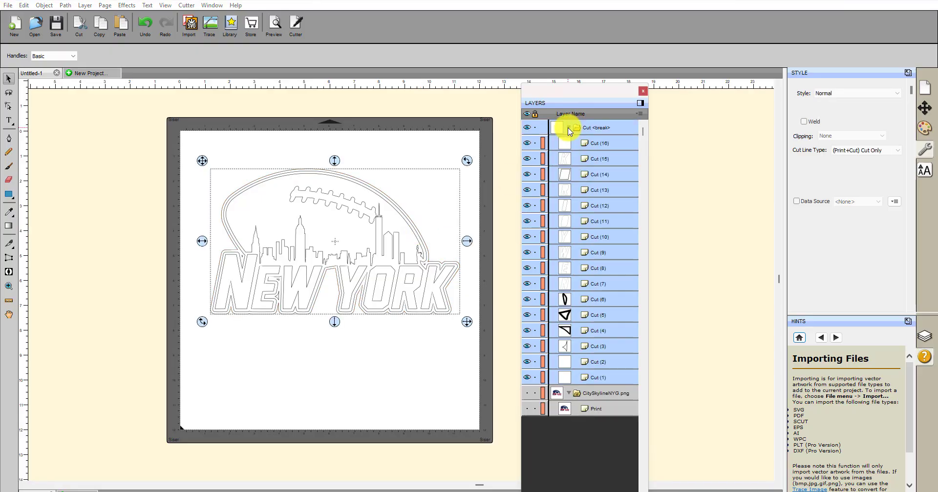
Select Cut (1), Cut (2) and Cut (3) in turn to identify which shape each holds, and clear the selection
{"action": "left_click", "coordinate": [596, 379]}
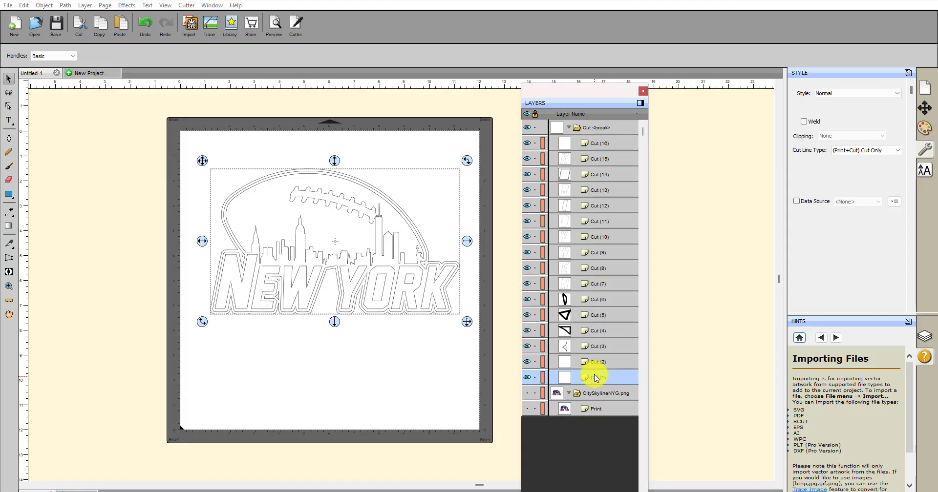
{"action": "left_click", "coordinate": [597, 362]}
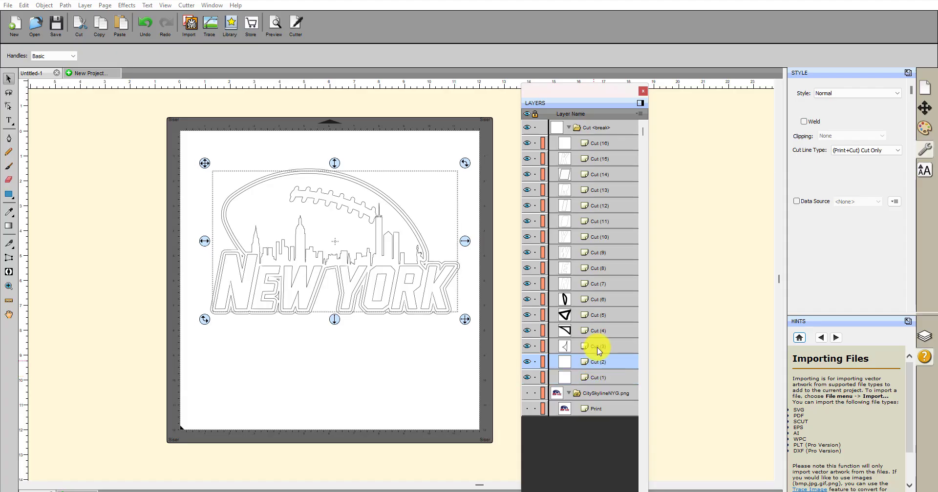
{"action": "left_click", "coordinate": [598, 348]}
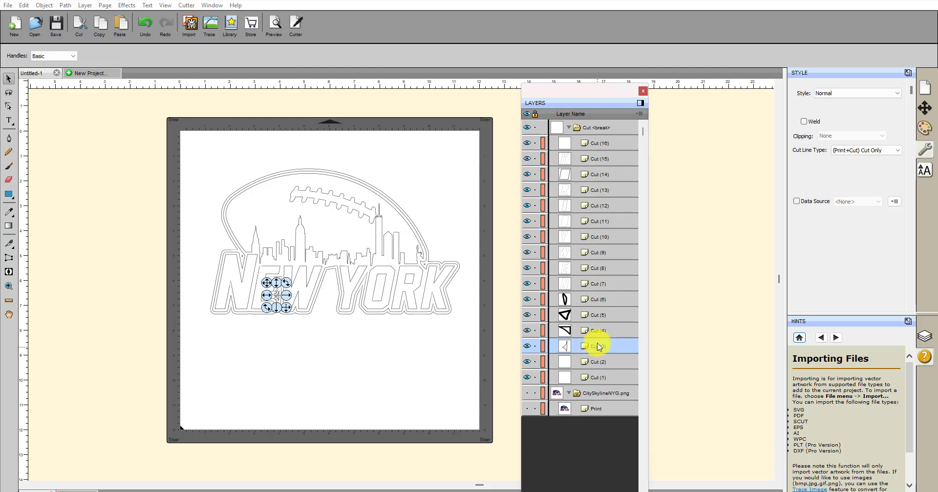
{"action": "left_click", "coordinate": [720, 200]}
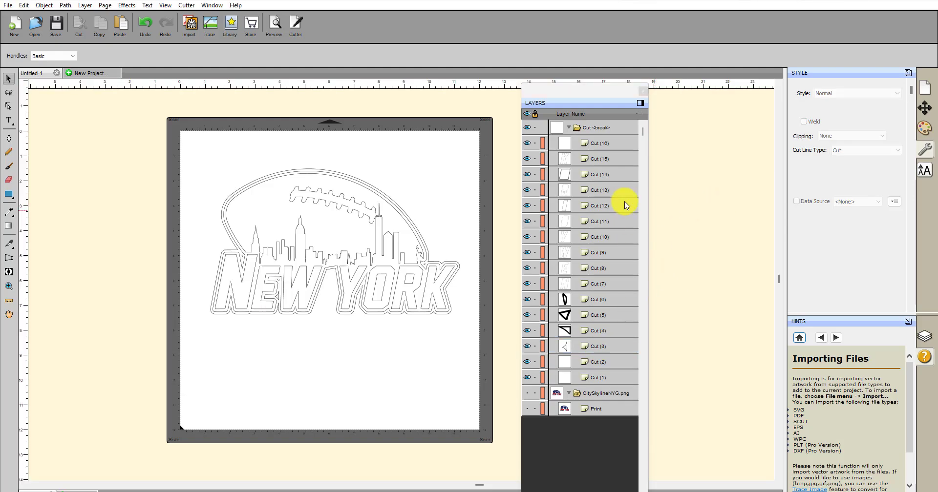
{"action": "left_click", "coordinate": [589, 160]}
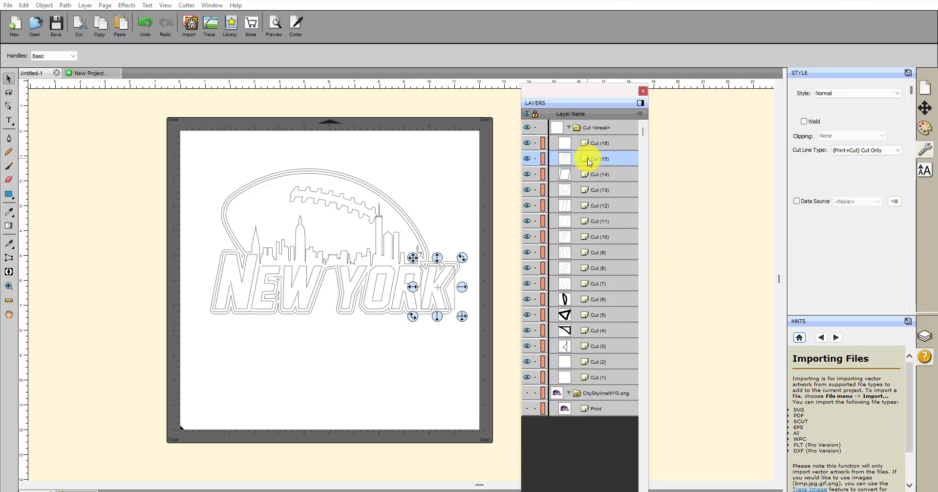
{"action": "left_click", "coordinate": [595, 193], "text": "ctrl"}
{"action": "left_click", "coordinate": [592, 206], "text": "ctrl"}
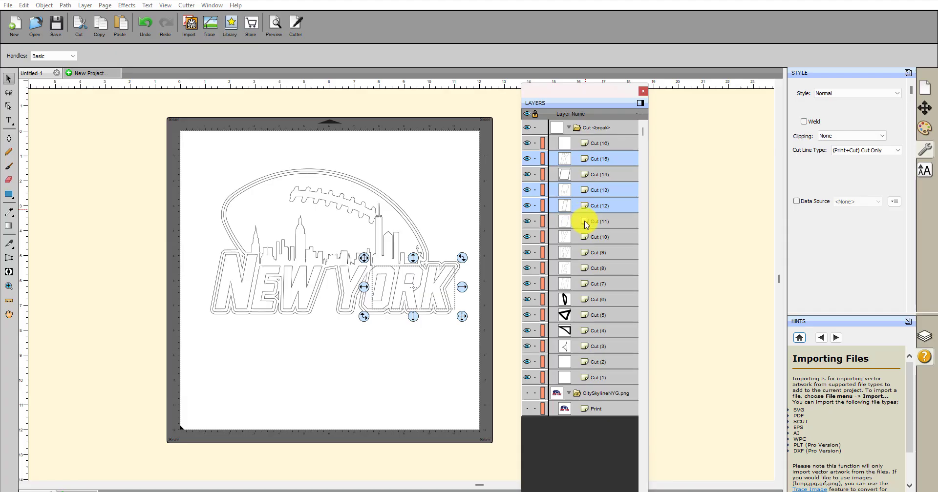
{"action": "left_click", "coordinate": [586, 223], "text": "ctrl"}
{"action": "left_click", "coordinate": [590, 239], "text": "ctrl"}
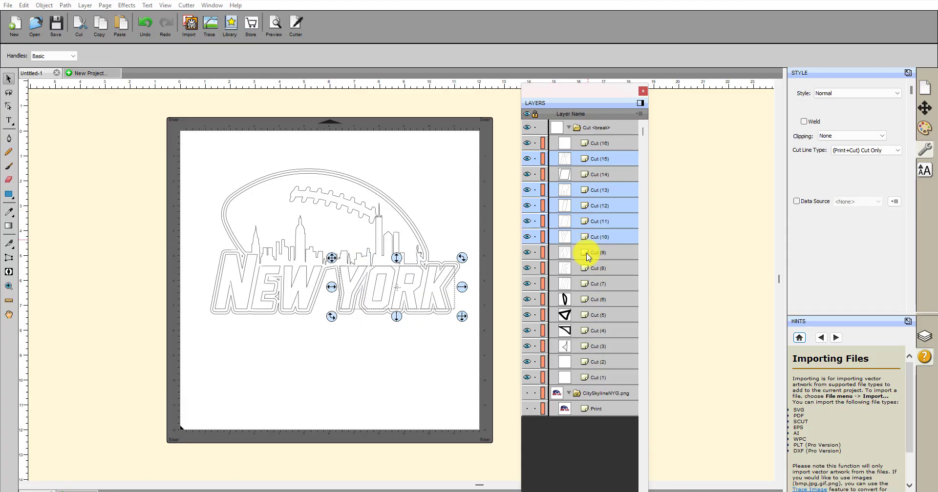
{"action": "left_click", "coordinate": [588, 253], "text": "ctrl"}
{"action": "left_click", "coordinate": [587, 268], "text": "ctrl"}
{"action": "left_click", "coordinate": [587, 285], "text": "ctrl"}
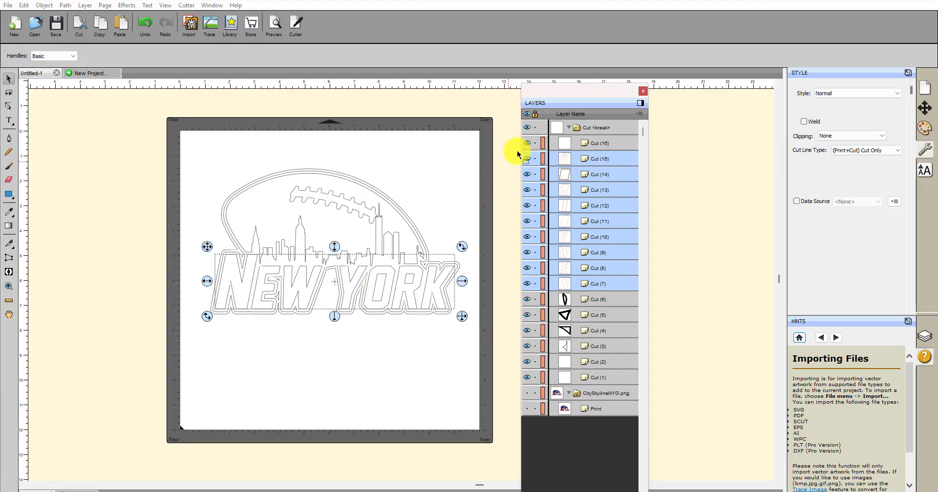
{"action": "left_click", "coordinate": [590, 144], "text": "shift"}
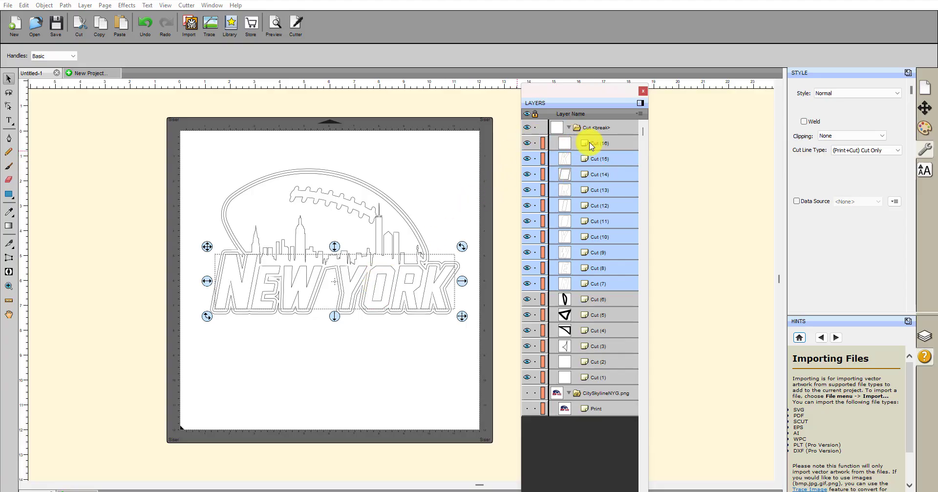
{"action": "left_click", "coordinate": [527, 144]}
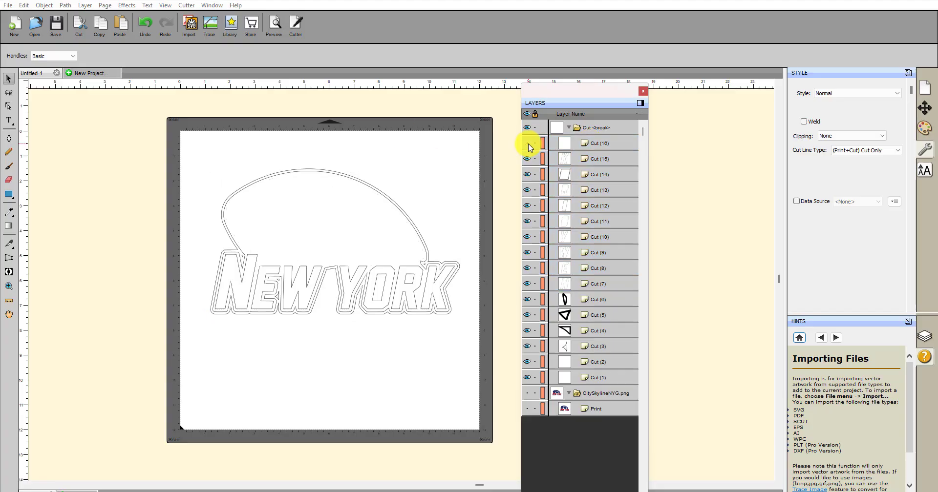
{"action": "left_click", "coordinate": [527, 143]}
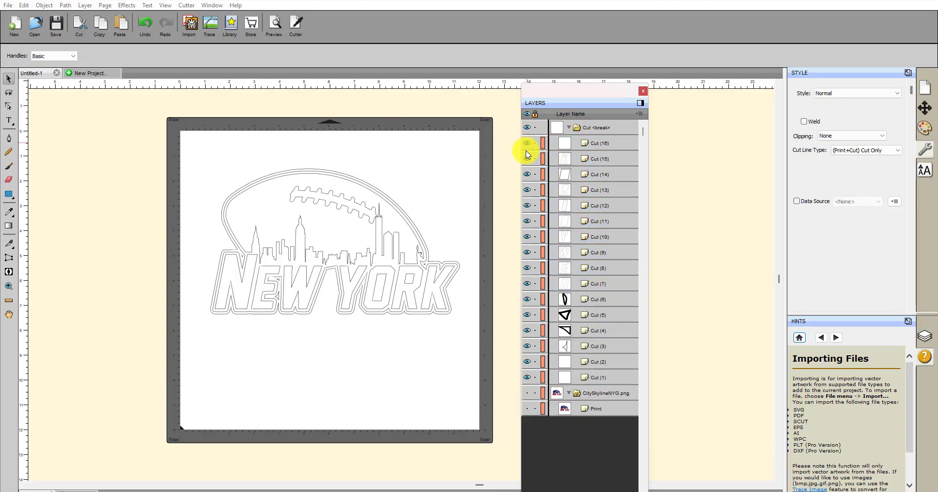
Group the lettering layers Cut (7) through Cut (15), and toggle the group's visibility to check what it holds
{"action": "left_click", "coordinate": [596, 158]}
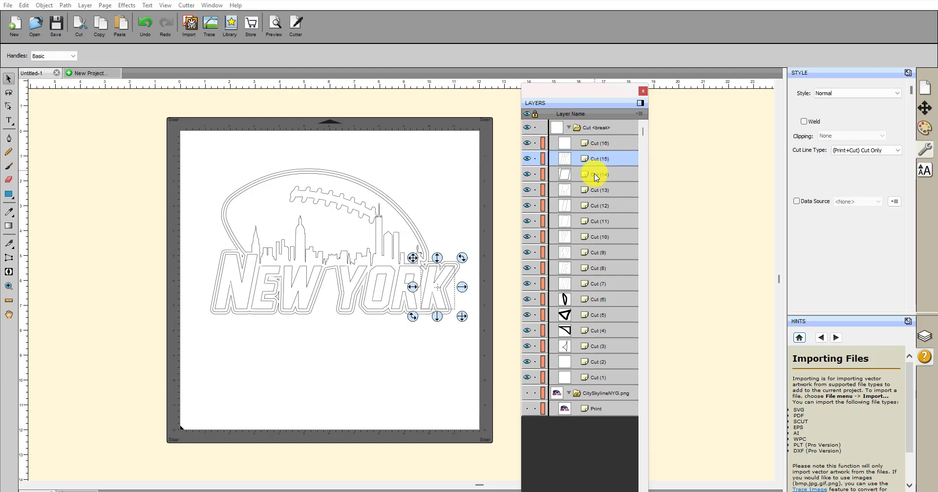
{"action": "left_click", "coordinate": [593, 190], "text": "shift"}
{"action": "left_click", "coordinate": [589, 209], "text": "shift"}
{"action": "left_click", "coordinate": [591, 237], "text": "shift"}
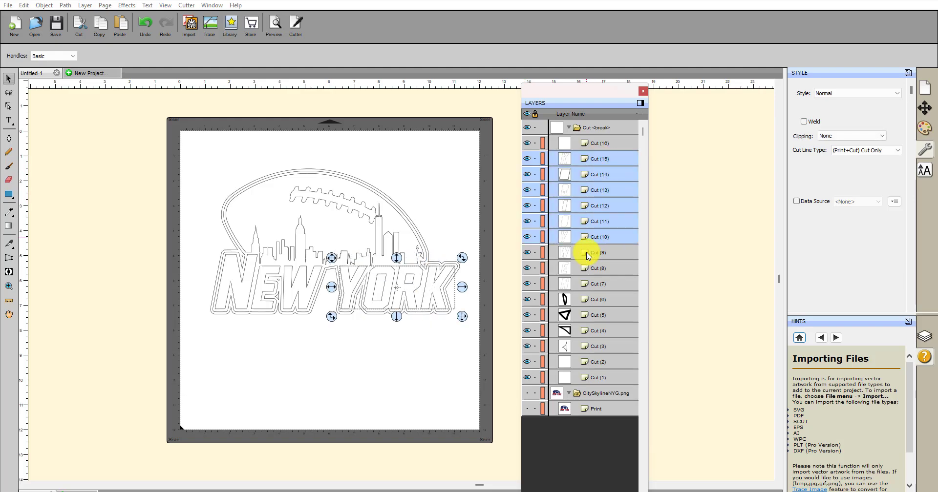
{"action": "left_click", "coordinate": [592, 252], "text": "shift"}
{"action": "left_click", "coordinate": [591, 268], "text": "shift"}
{"action": "left_click", "coordinate": [590, 286], "text": "shift"}
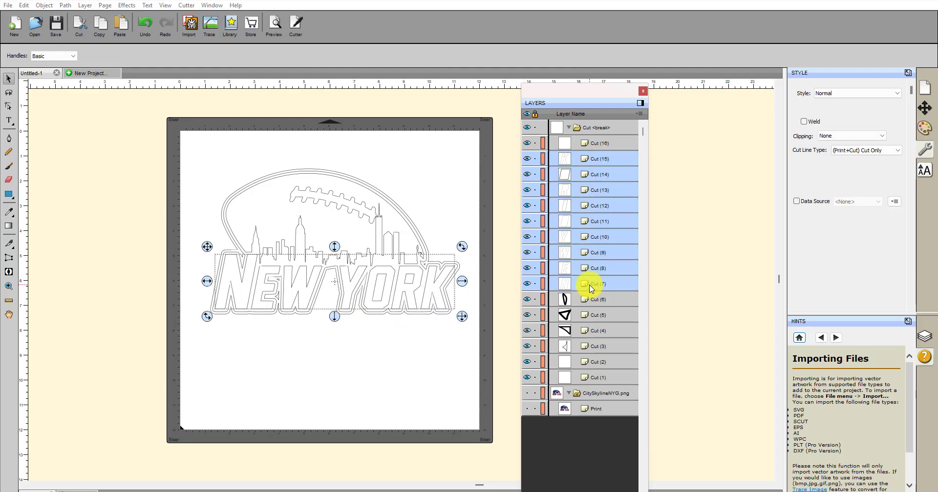
{"action": "key", "text": "ctrl+g"}
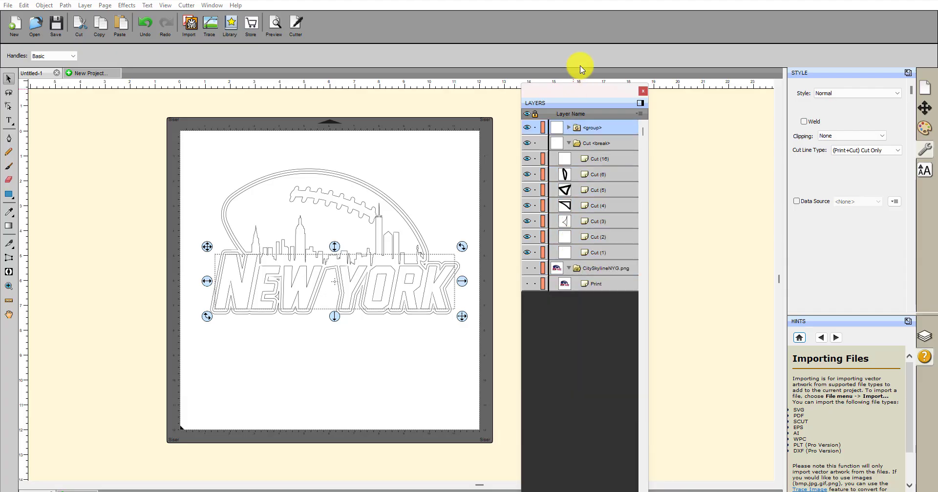
{"action": "left_click", "coordinate": [527, 128]}
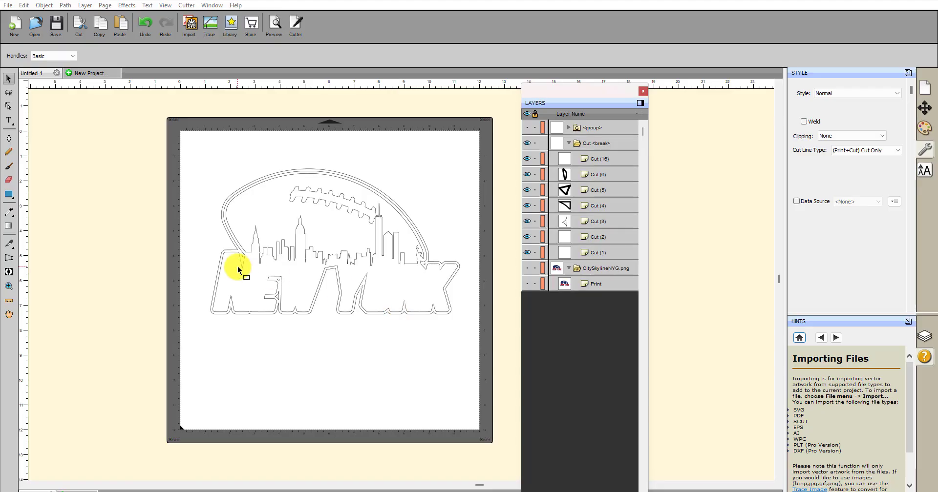
Fill the New York lettering group with solid red
{"action": "left_click", "coordinate": [599, 130]}
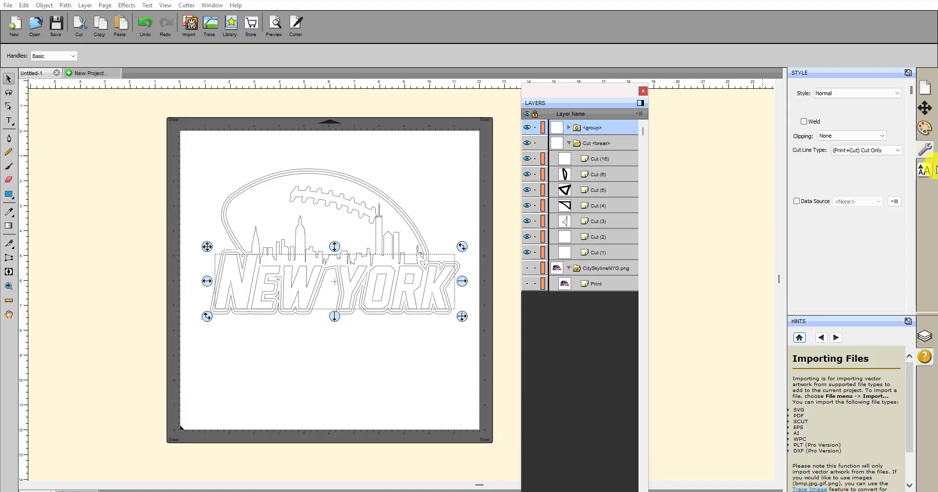
{"action": "left_click", "coordinate": [924, 128]}
{"action": "left_click", "coordinate": [832, 90]}
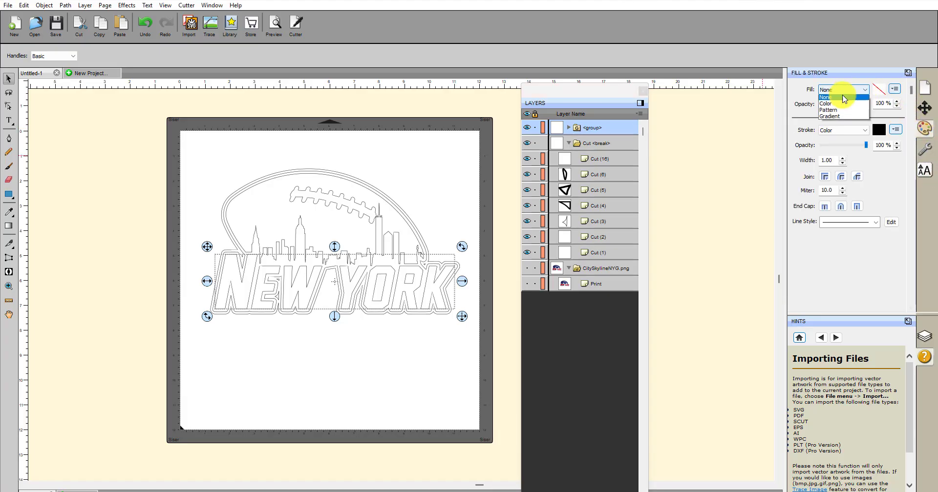
{"action": "left_click", "coordinate": [830, 102]}
{"action": "left_click", "coordinate": [878, 91]}
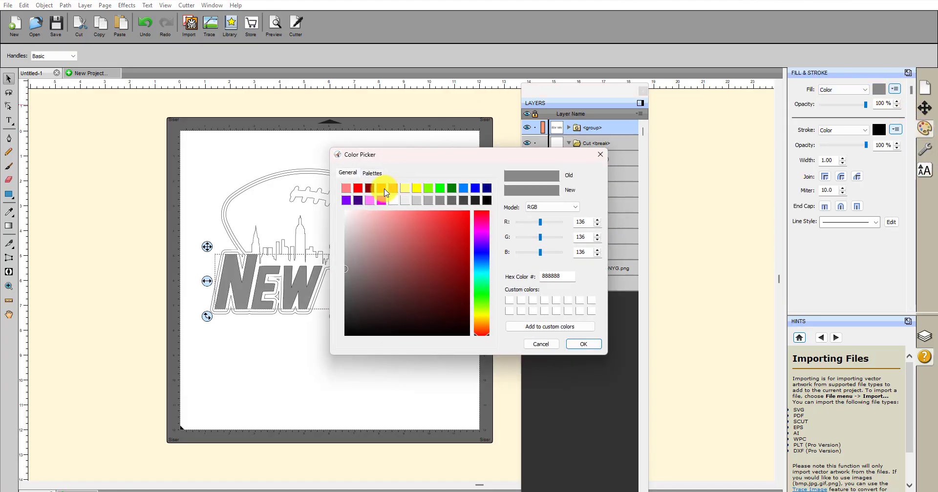
{"action": "left_click", "coordinate": [359, 188]}
{"action": "left_click", "coordinate": [584, 344]}
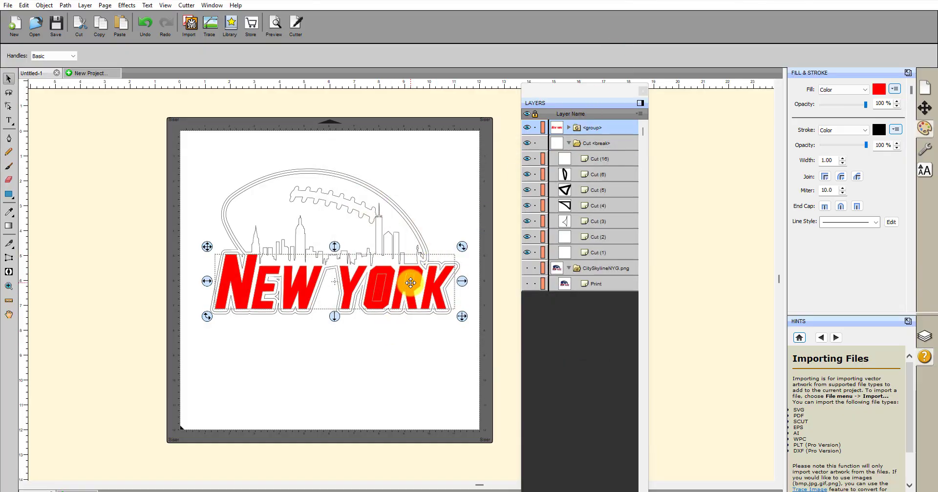
Merge the red New York lettering group into a single layer
{"action": "left_click", "coordinate": [394, 278]}
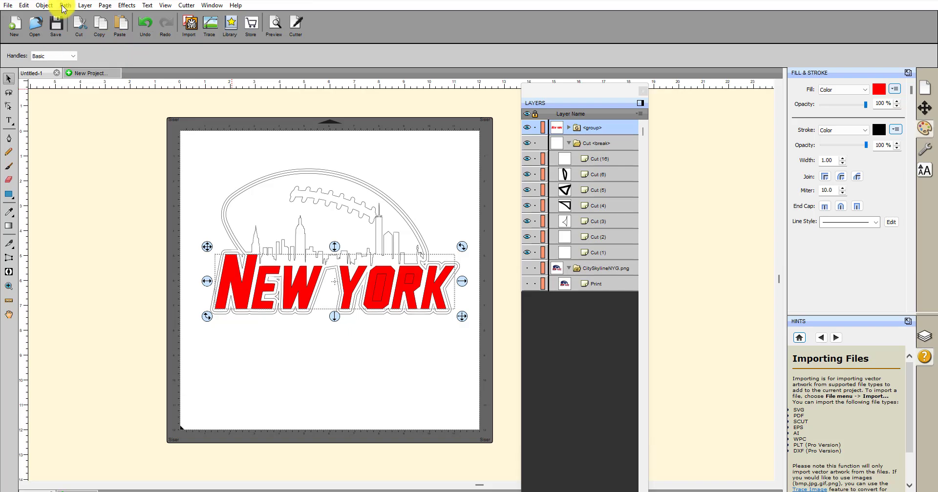
{"action": "left_click", "coordinate": [43, 6]}
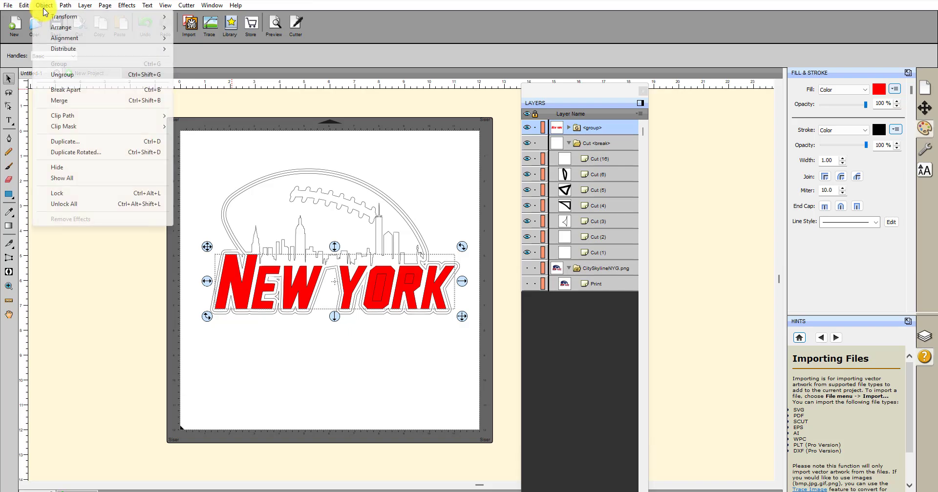
{"action": "left_click", "coordinate": [59, 102]}
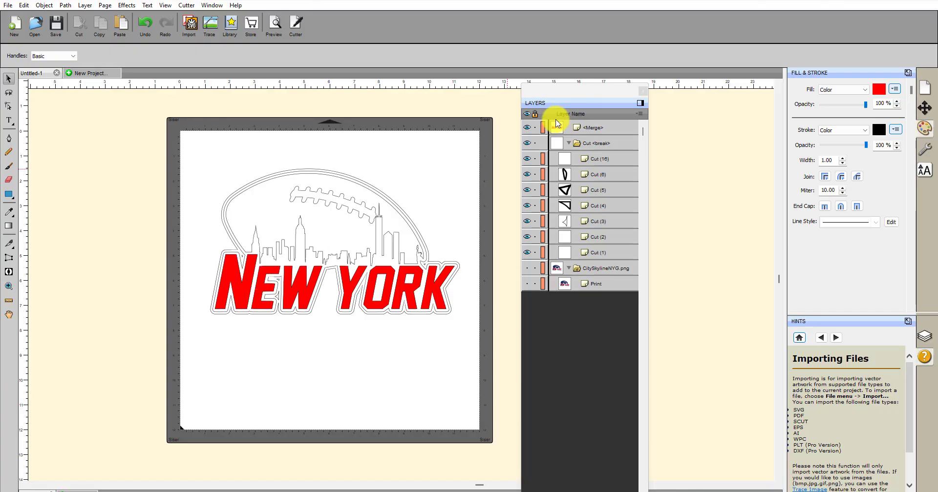
Hide the merged red lettering and merge all remaining football, skyline and outline shapes into one layer
{"action": "left_click", "coordinate": [526, 129]}
{"action": "left_click_drag", "start_coordinate": [191, 160], "coordinate": [499, 406]}
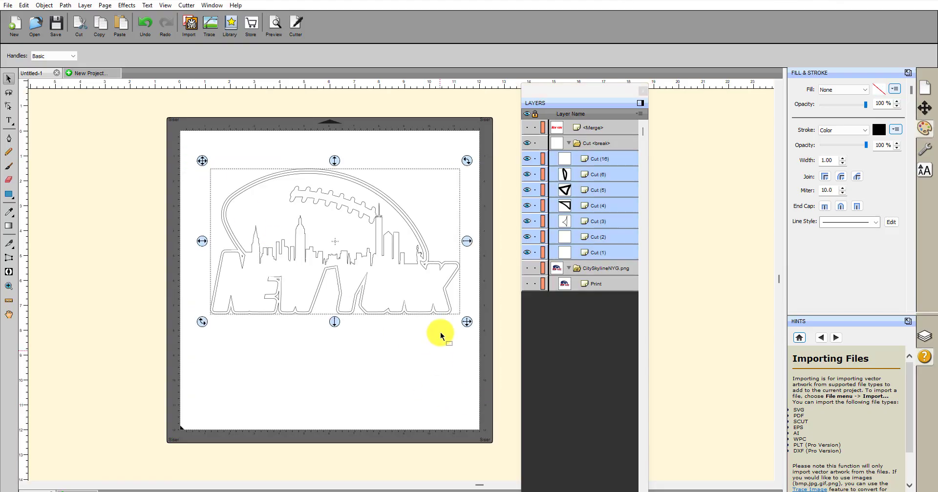
{"action": "left_click", "coordinate": [44, 6]}
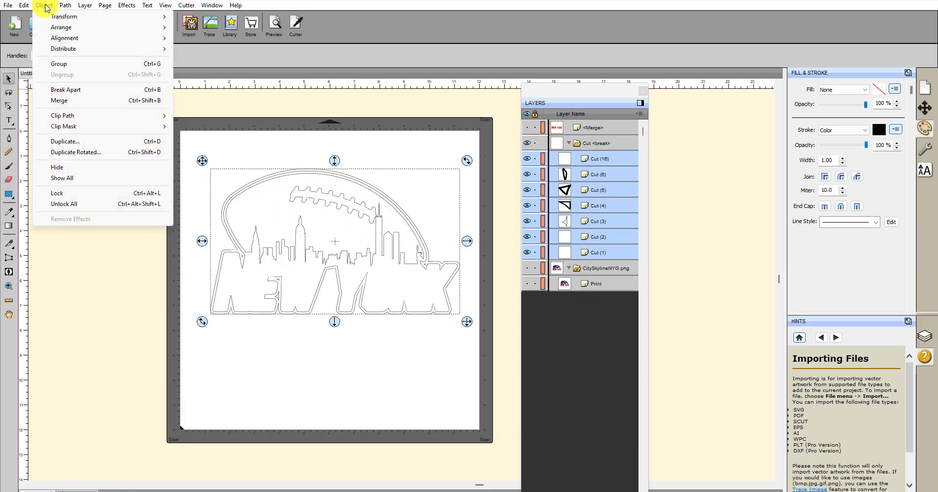
{"action": "left_click", "coordinate": [58, 100]}
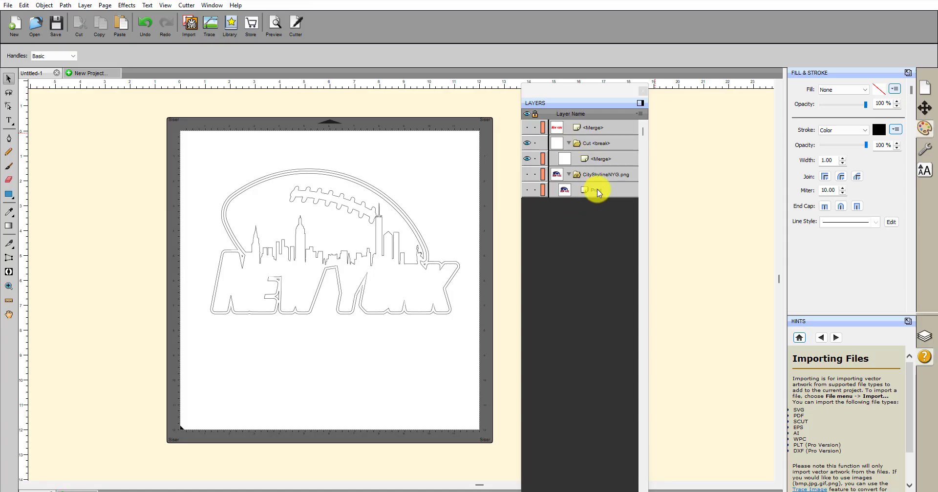
Fill the merged football, skyline and outline layer with solid navy blue, 000080
{"action": "left_click", "coordinate": [601, 159]}
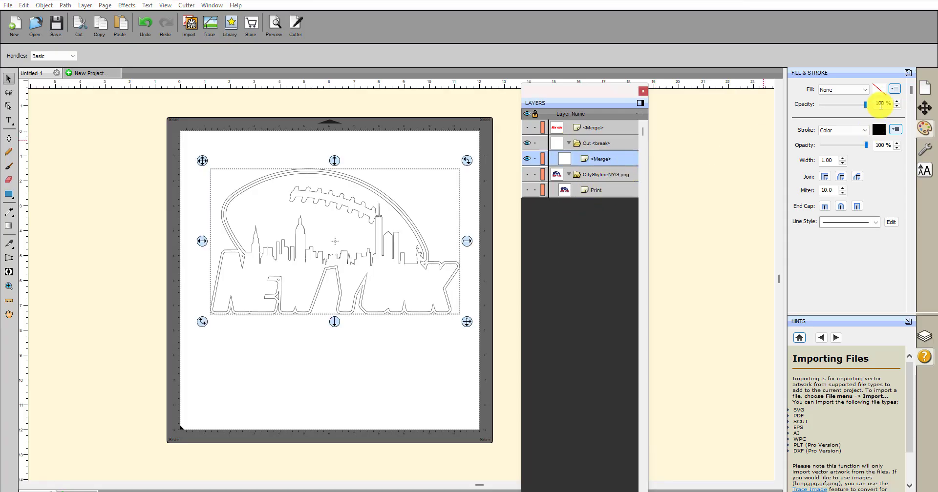
{"action": "left_click", "coordinate": [857, 90]}
{"action": "left_click", "coordinate": [850, 105]}
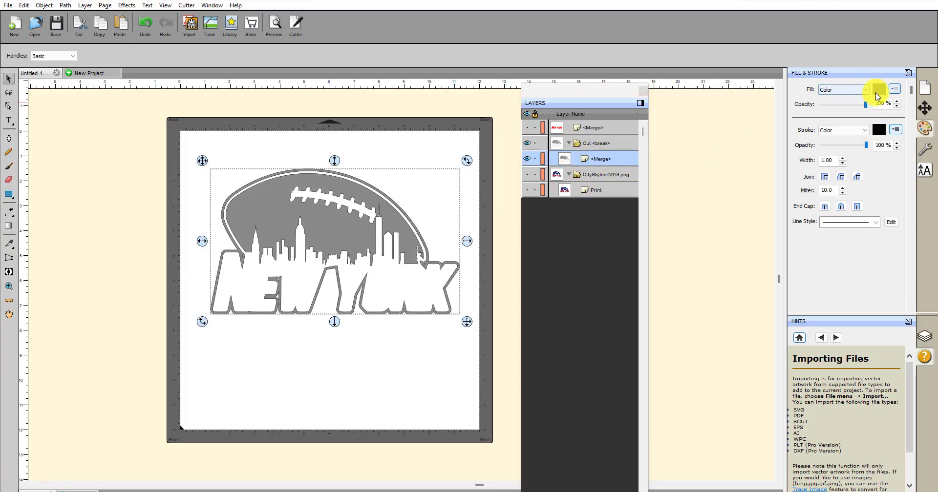
{"action": "left_click", "coordinate": [878, 89]}
{"action": "left_click", "coordinate": [487, 189]}
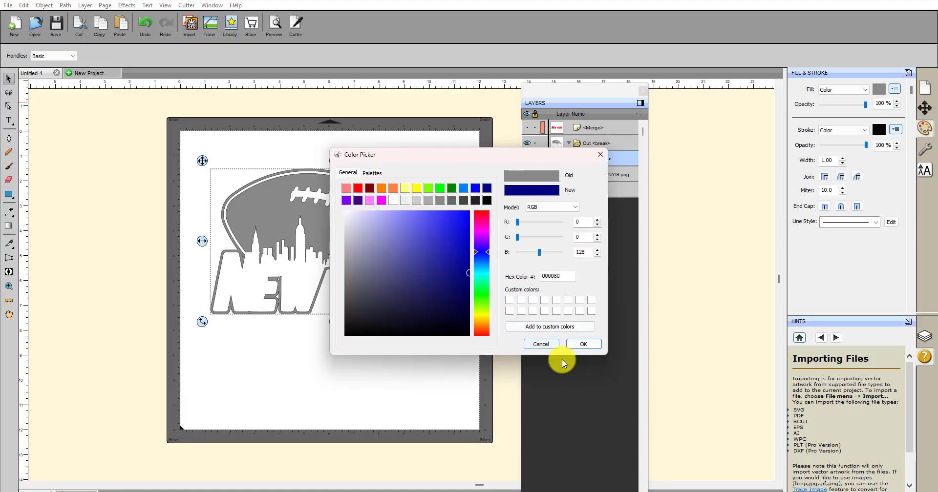
{"action": "left_click", "coordinate": [582, 344]}
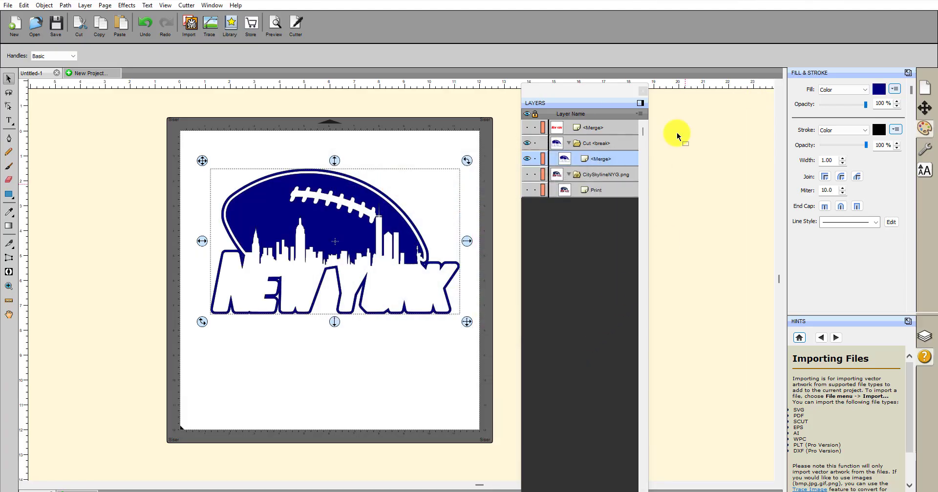
Show the merged red lettering layer again together with the navy football layer
{"action": "left_click", "coordinate": [527, 128]}
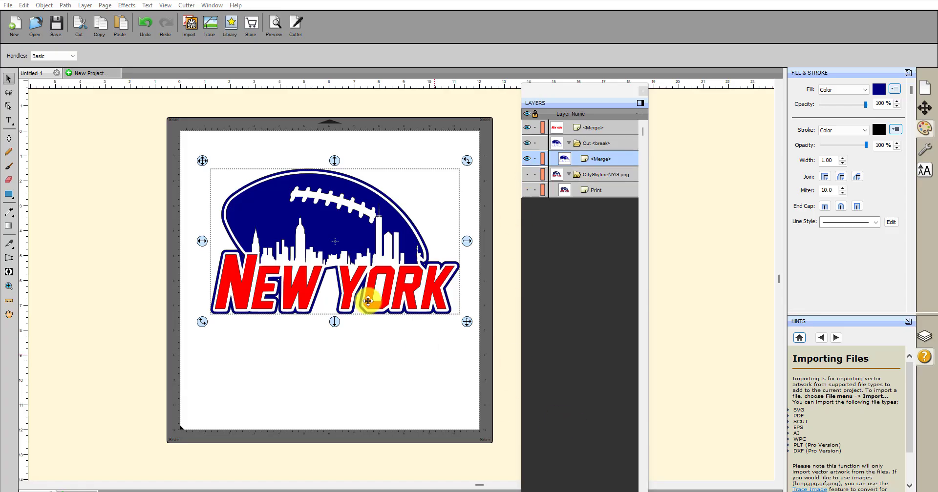
{"action": "left_click", "coordinate": [234, 265]}
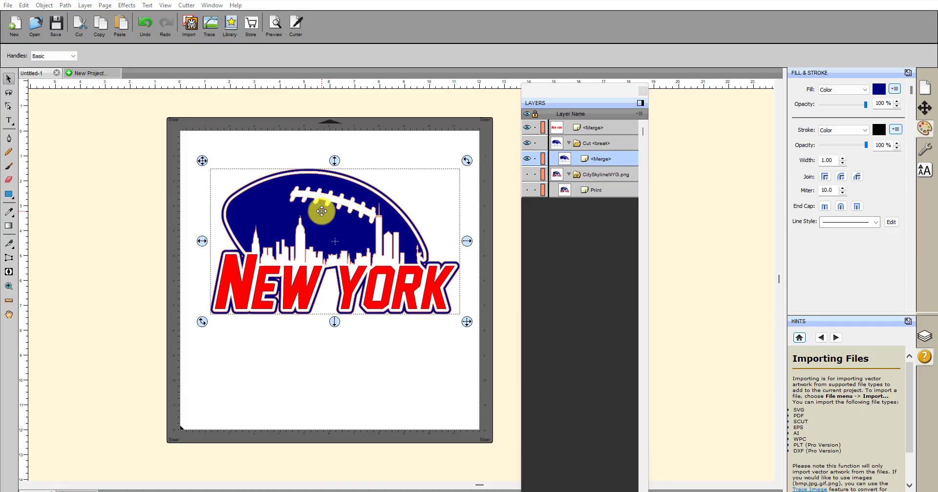
{"action": "left_click", "coordinate": [218, 242]}
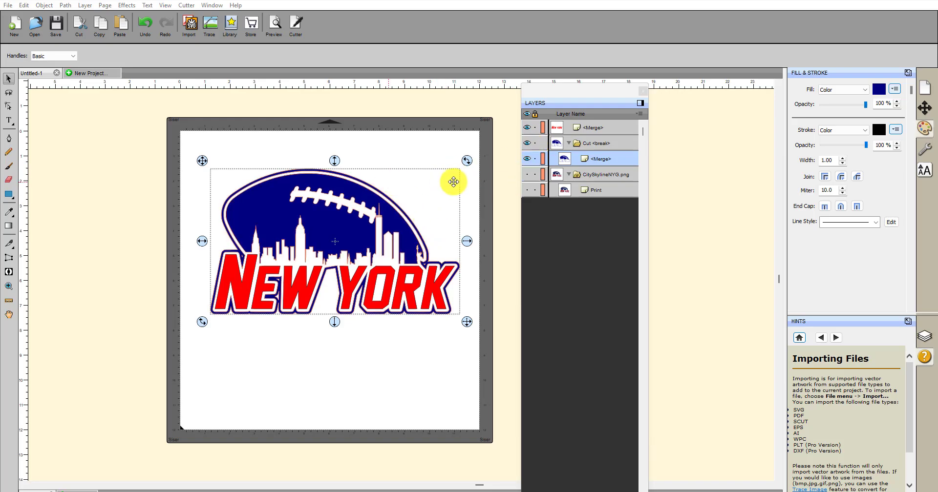
Hide the red and navy merged layers and show the original CitySkylineNYG.png image
{"action": "left_click", "coordinate": [527, 129]}
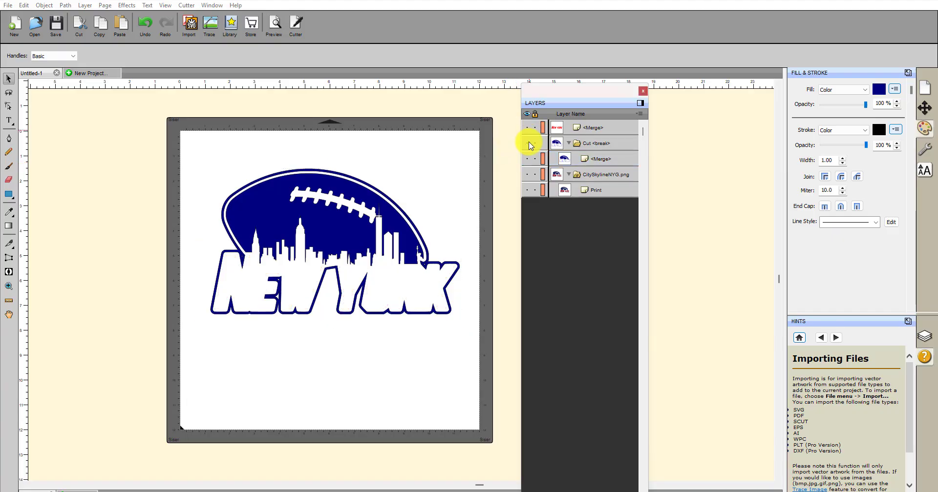
{"action": "left_click", "coordinate": [528, 158]}
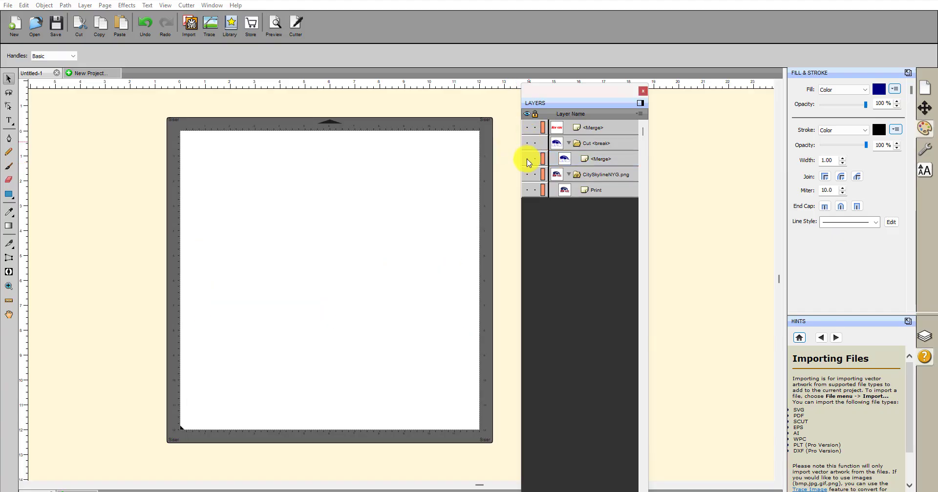
{"action": "left_click", "coordinate": [532, 190]}
{"action": "left_click", "coordinate": [532, 190]}
{"action": "left_click", "coordinate": [527, 174]}
Start an image trace of the Print layer in CitySkylineNYG.png and try the Monochrome mode
{"action": "left_click", "coordinate": [599, 191]}
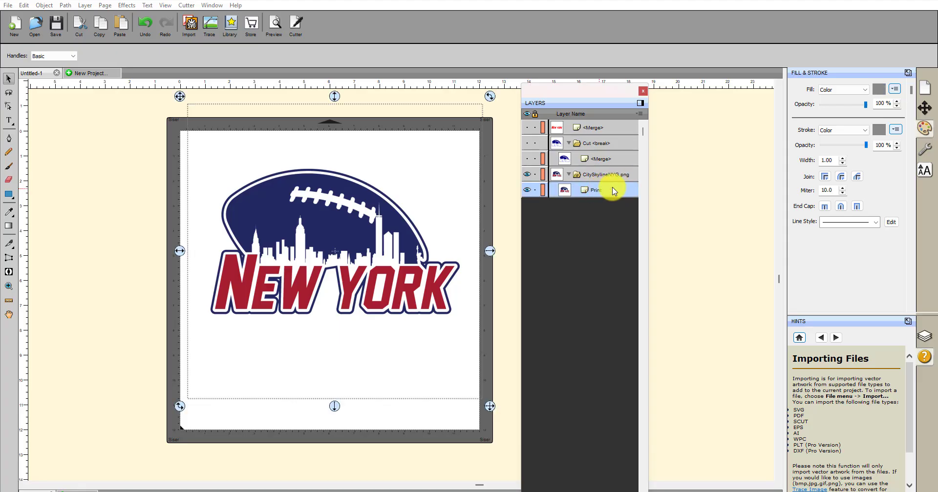
{"action": "left_click", "coordinate": [210, 27]}
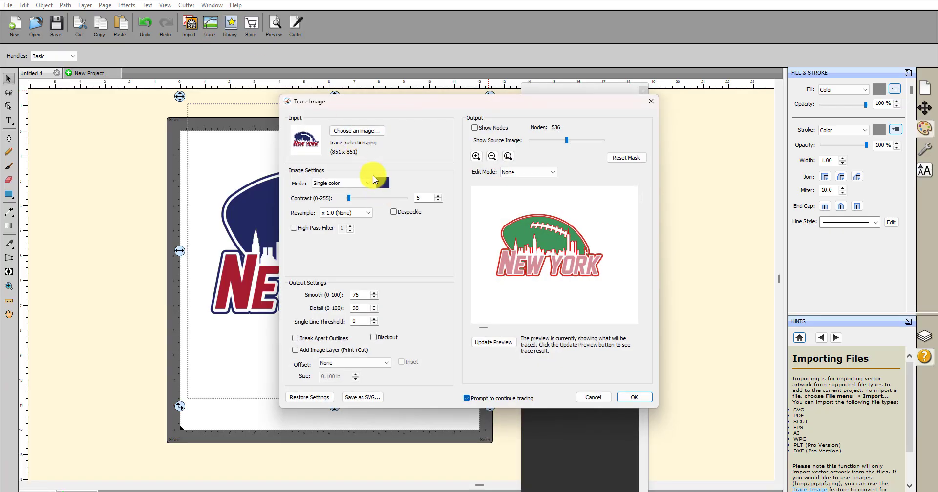
{"action": "left_click", "coordinate": [369, 184]}
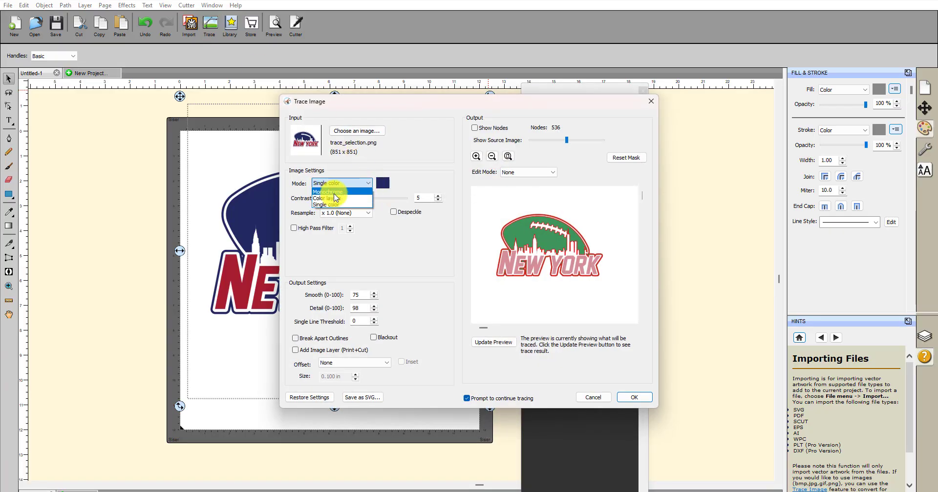
{"action": "left_click", "coordinate": [334, 193]}
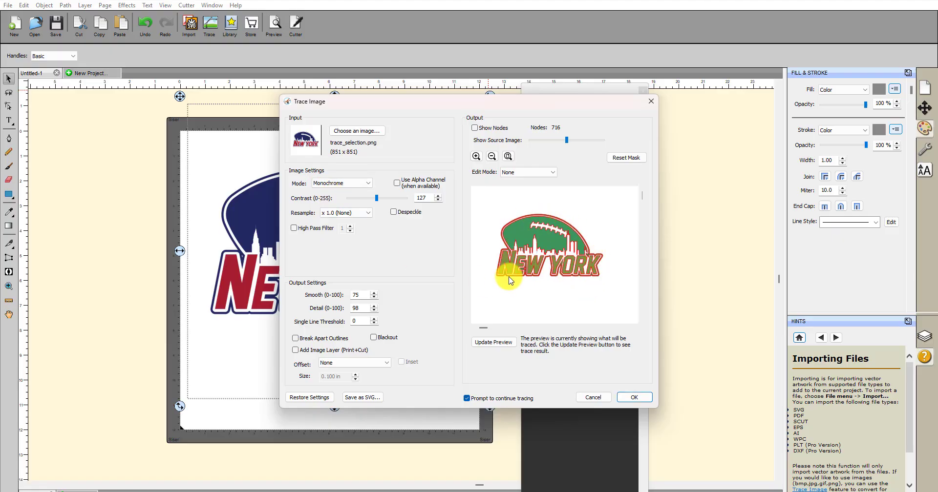
{"action": "left_click_drag", "start_coordinate": [386, 100], "coordinate": [519, 98]}
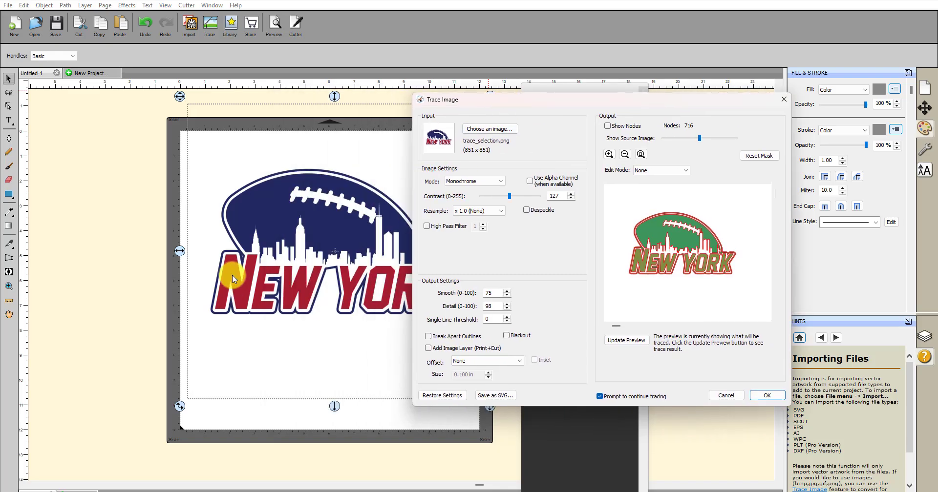
Set the trace mode to Single color, sample the red of the New York lettering, and update the trace preview
{"action": "left_click", "coordinate": [501, 182]}
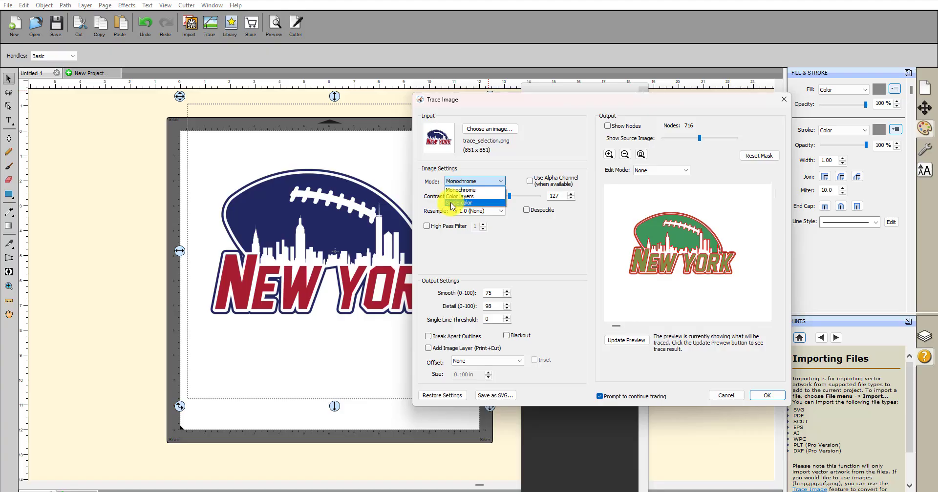
{"action": "left_click", "coordinate": [453, 203]}
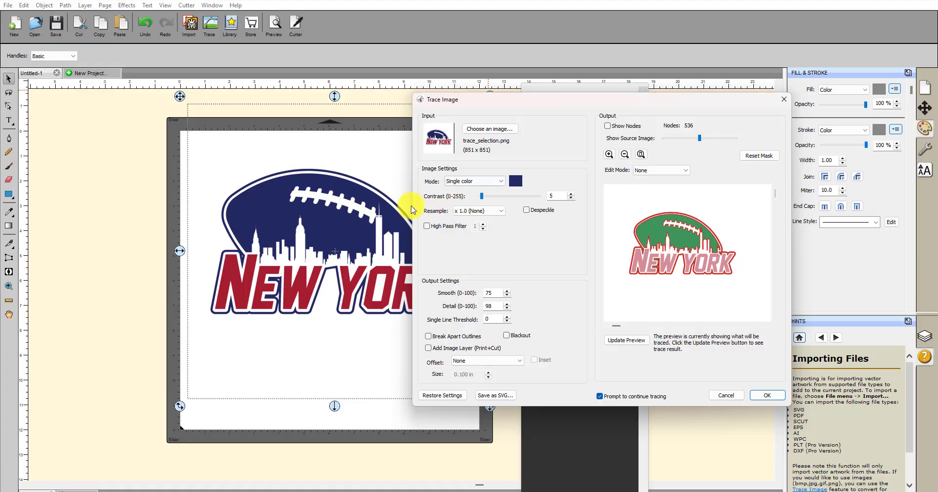
{"action": "left_click", "coordinate": [517, 182]}
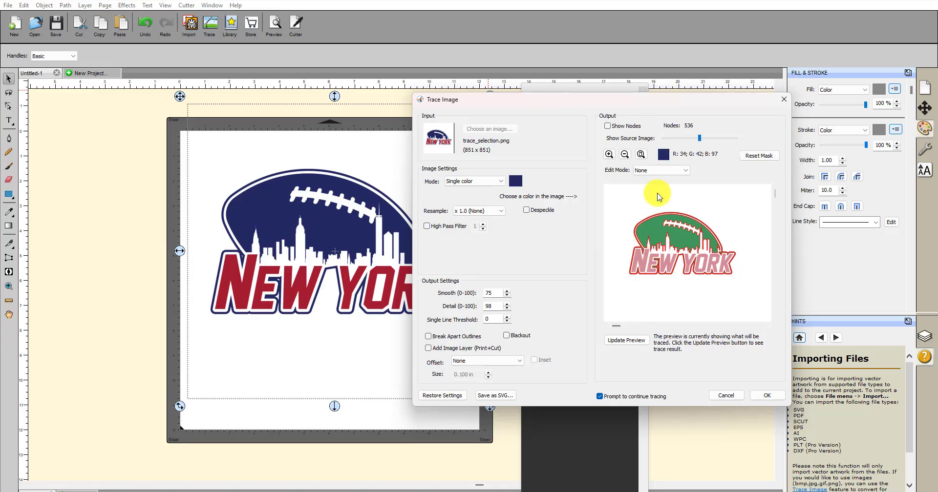
{"action": "left_click", "coordinate": [639, 255]}
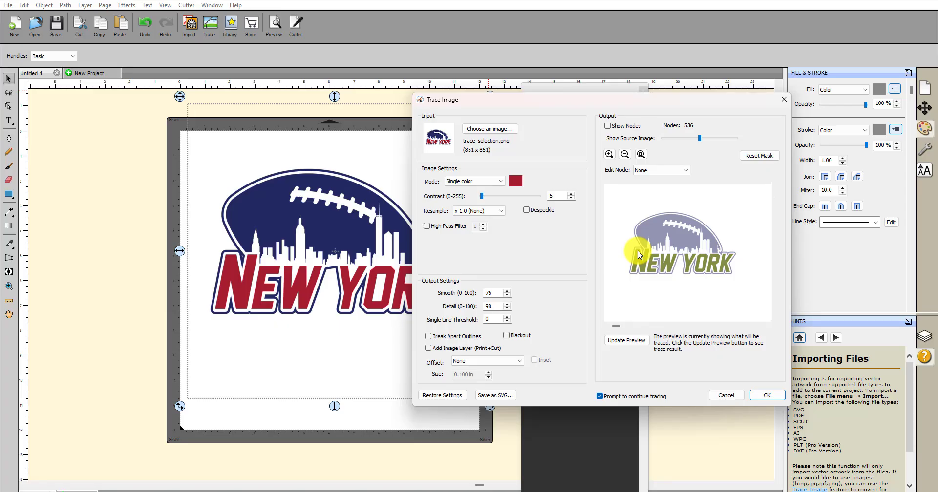
{"action": "left_click", "coordinate": [633, 343]}
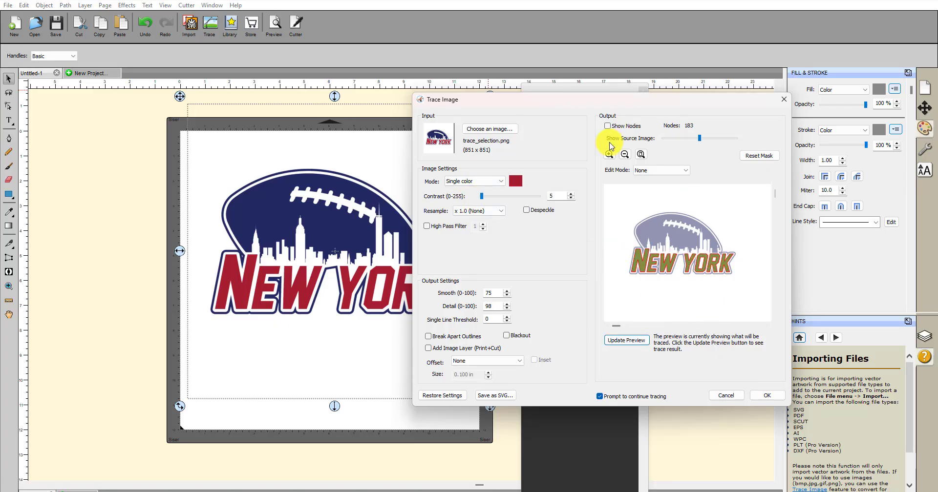
Enlarge the Trace Image window and fade the source image to inspect the red lettering trace
{"action": "left_click_drag", "start_coordinate": [562, 107], "coordinate": [391, 21]}
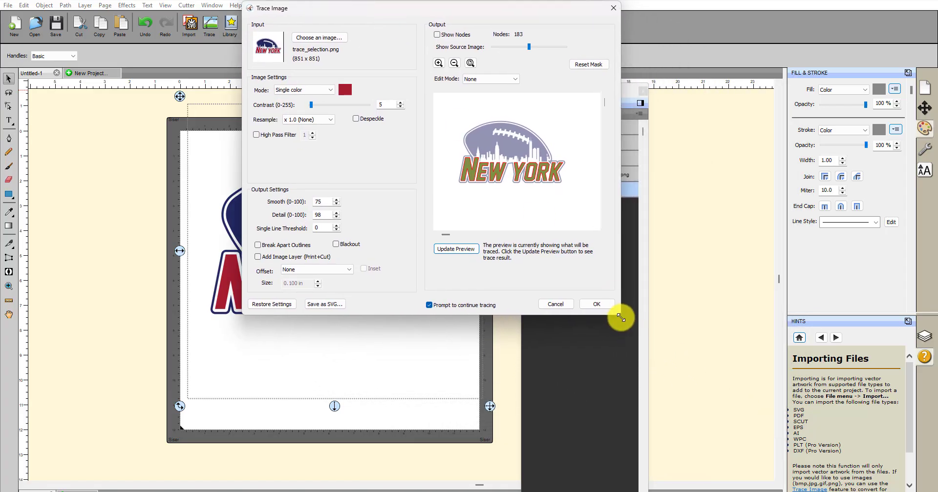
{"action": "mouse_move", "coordinate": [618, 314]}
{"action": "left_mouse_down"}
{"action": "mouse_move", "coordinate": [654, 353]}
{"action": "mouse_move", "coordinate": [890, 456]}
{"action": "mouse_move", "coordinate": [783, 488]}
{"action": "left_mouse_up"}
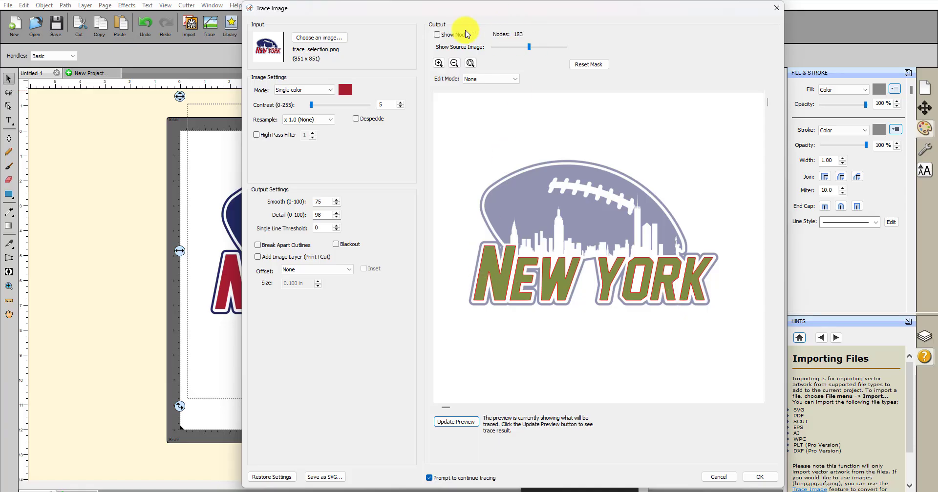
{"action": "mouse_move", "coordinate": [534, 42]}
{"action": "left_mouse_down"}
{"action": "mouse_move", "coordinate": [491, 52]}
{"action": "mouse_move", "coordinate": [593, 74]}
{"action": "mouse_move", "coordinate": [620, 69]}
{"action": "mouse_move", "coordinate": [513, 56]}
{"action": "left_mouse_up"}
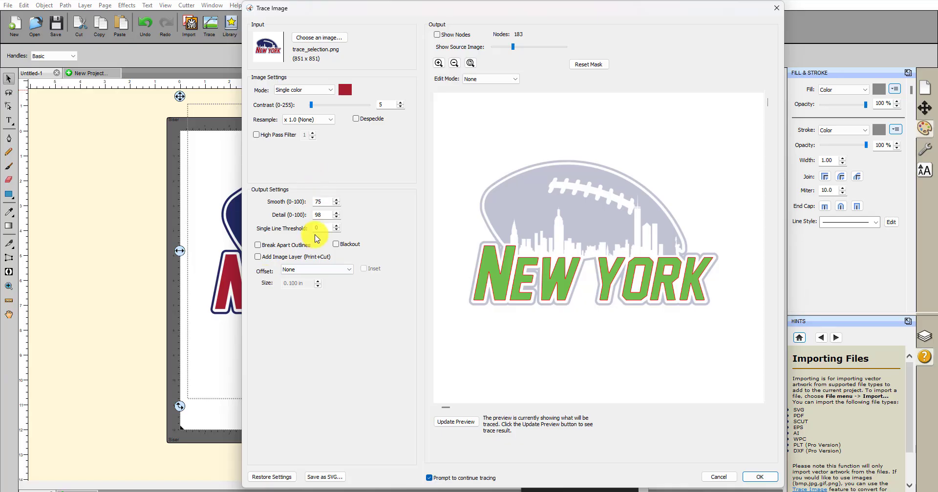
Accept the red lettering trace and continue tracing the same image for another layer
{"action": "left_click_drag", "start_coordinate": [412, 8], "coordinate": [519, 0]}
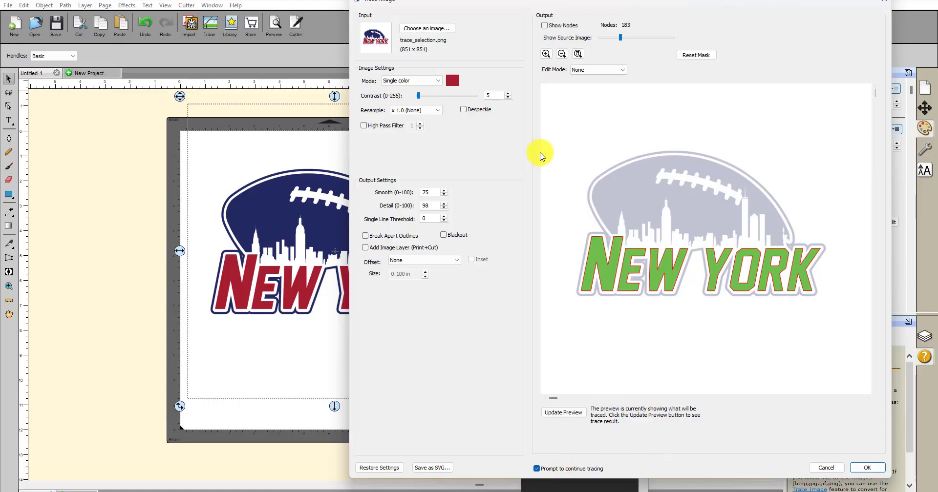
{"action": "left_click", "coordinate": [870, 468]}
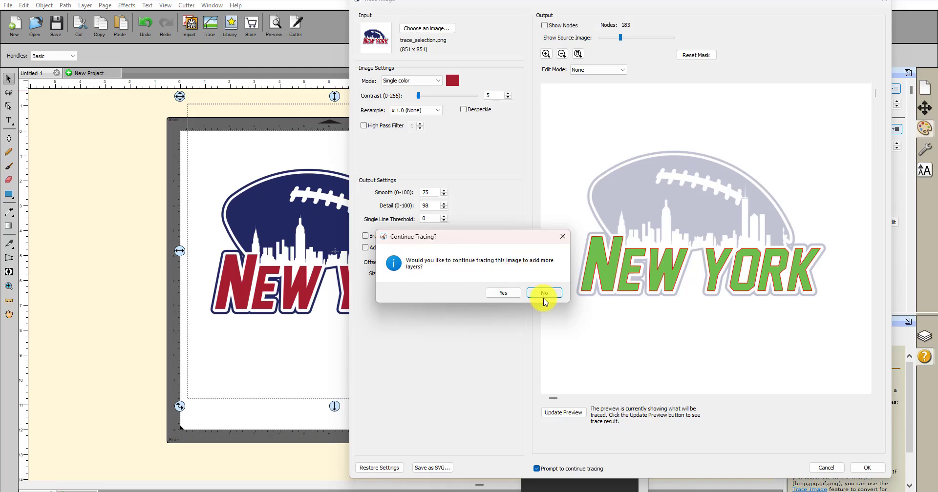
{"action": "left_click", "coordinate": [499, 293]}
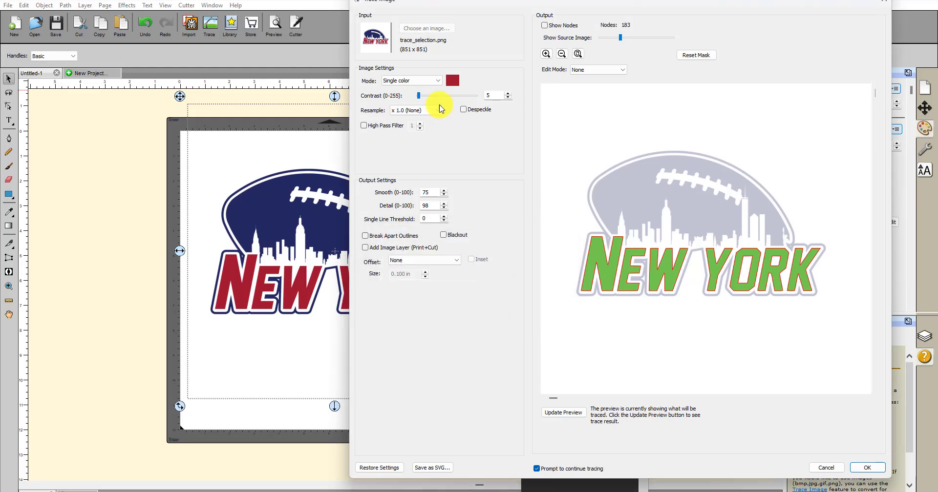
Sample the football's navy as the trace color, update the preview, and check the trace with the source image hidden and shown
{"action": "left_click", "coordinate": [453, 82]}
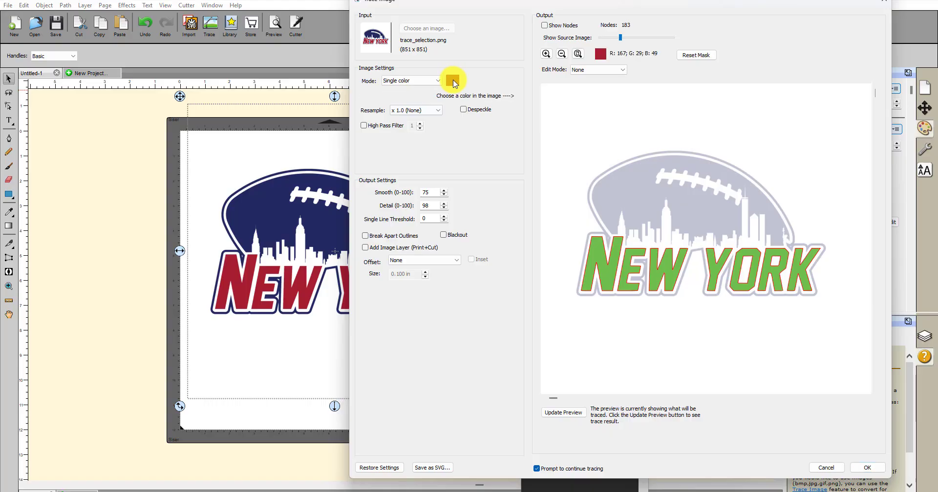
{"action": "left_click", "coordinate": [634, 194]}
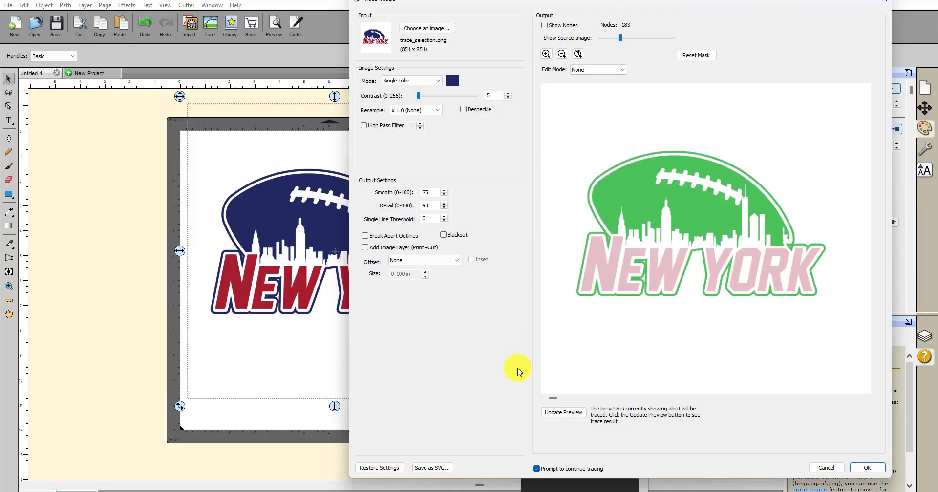
{"action": "left_click", "coordinate": [554, 414]}
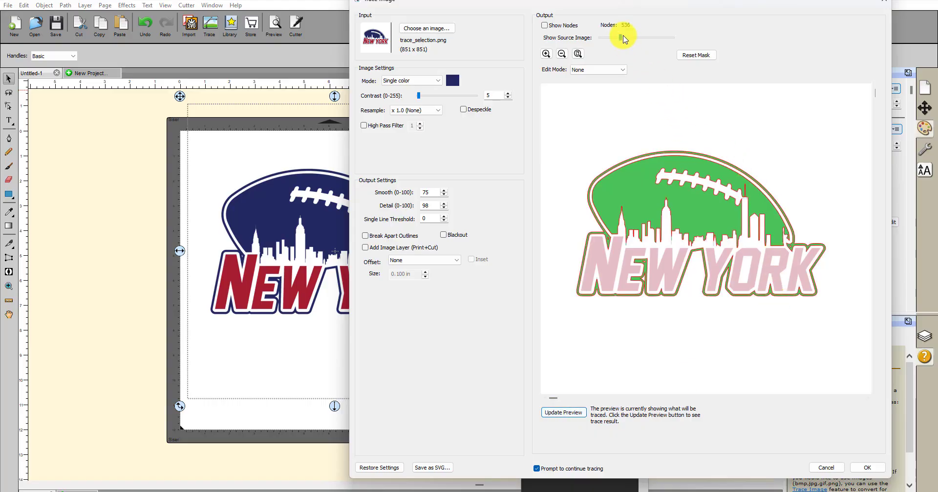
{"action": "left_click_drag", "start_coordinate": [624, 39], "coordinate": [578, 43]}
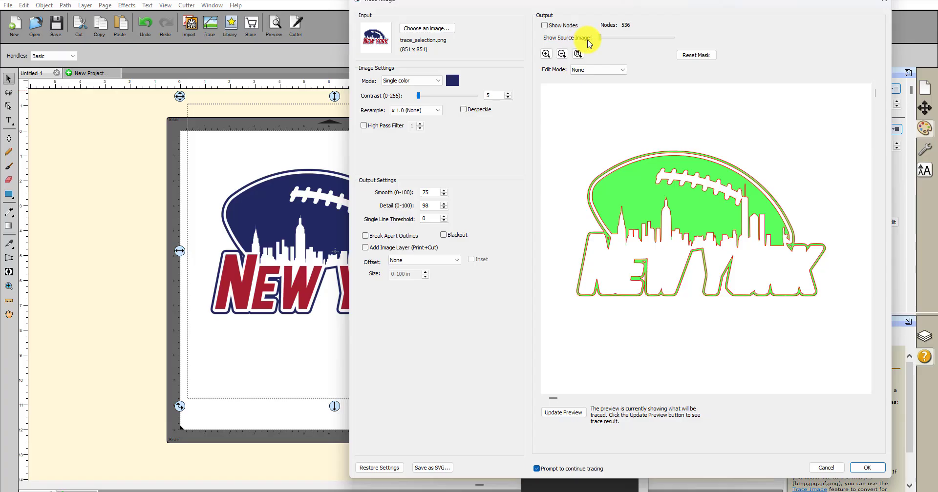
{"action": "mouse_move", "coordinate": [600, 38]}
{"action": "left_mouse_down"}
{"action": "mouse_move", "coordinate": [611, 33]}
{"action": "mouse_move", "coordinate": [626, 44]}
{"action": "left_mouse_up"}
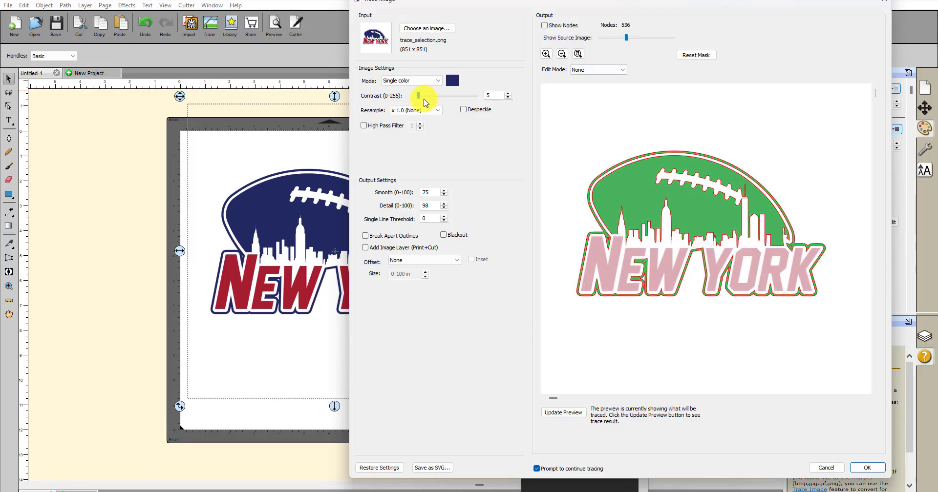
Accept the navy trace without tracing further layers, and expand the trace_selection.png group to inspect its two color layers
{"action": "left_click", "coordinate": [867, 469]}
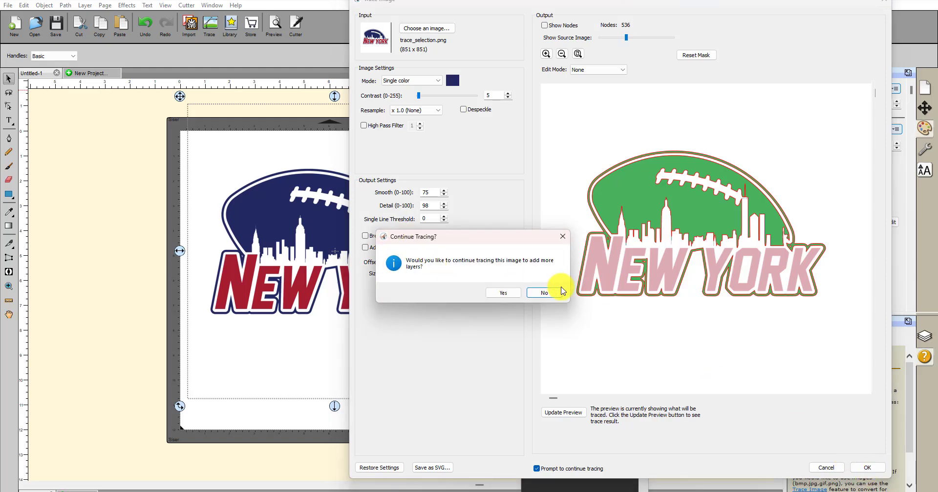
{"action": "left_click", "coordinate": [547, 294]}
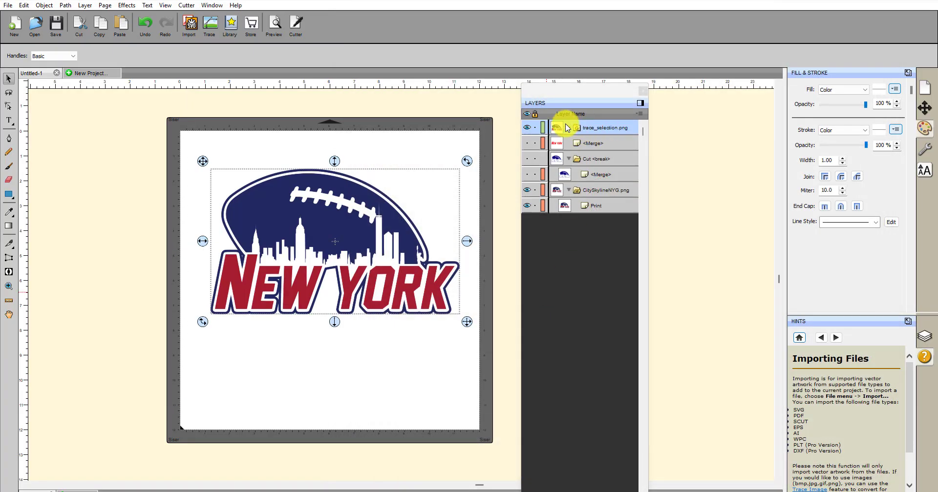
{"action": "left_click", "coordinate": [569, 128]}
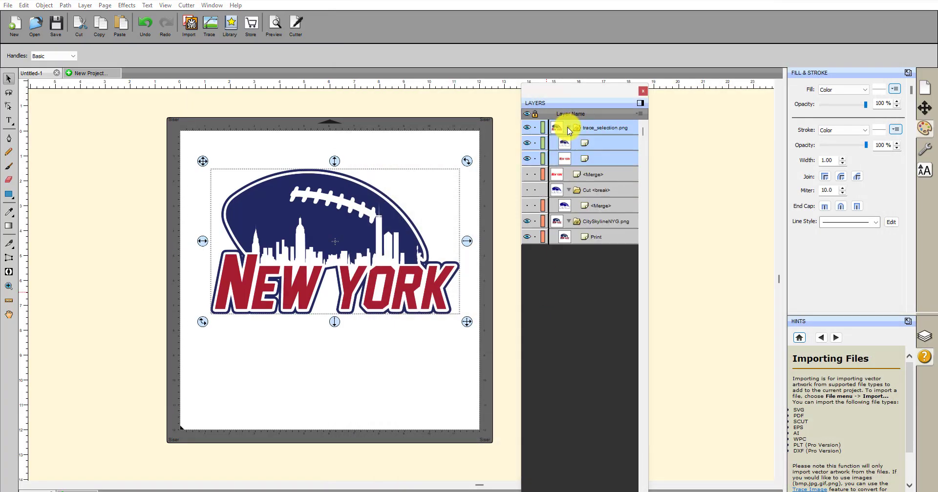
{"action": "left_click", "coordinate": [601, 157]}
{"action": "left_click", "coordinate": [601, 144]}
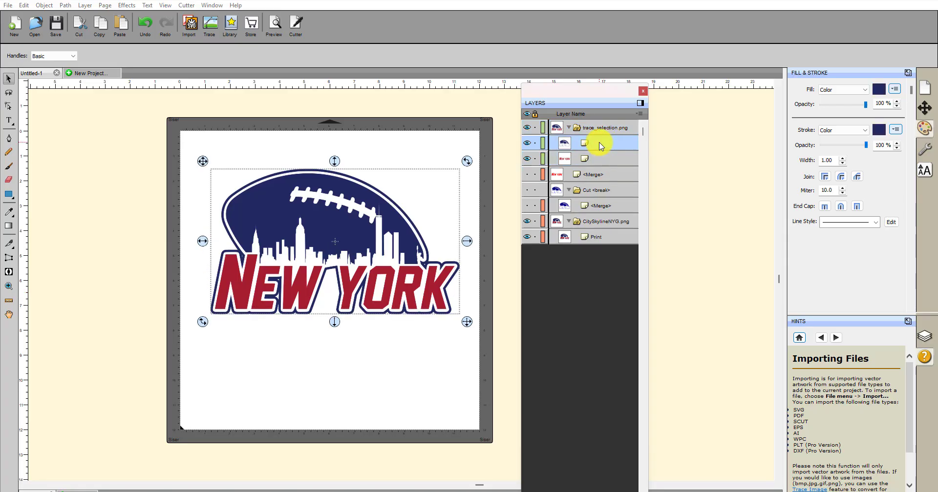
Preview the cut of the traced red lettering layer with Cut selection only on and off, and close the cut settings without cutting
{"action": "left_click", "coordinate": [593, 158]}
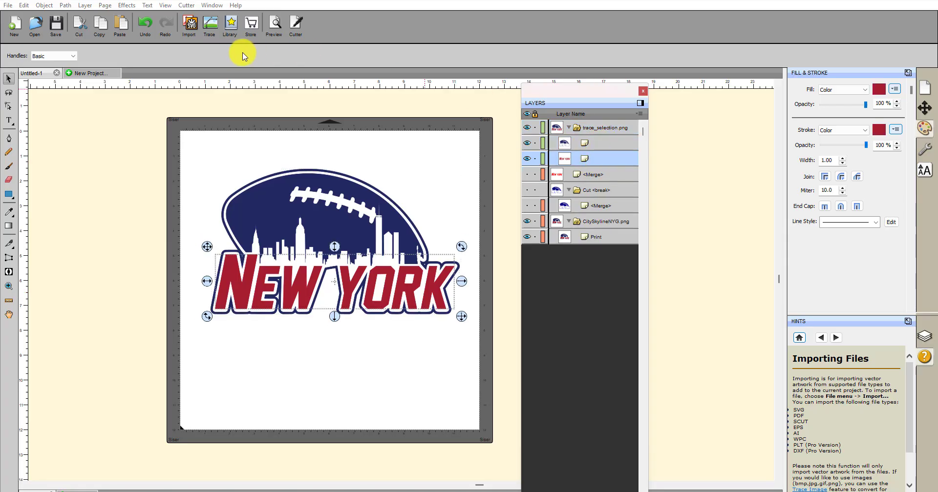
{"action": "left_click", "coordinate": [295, 27]}
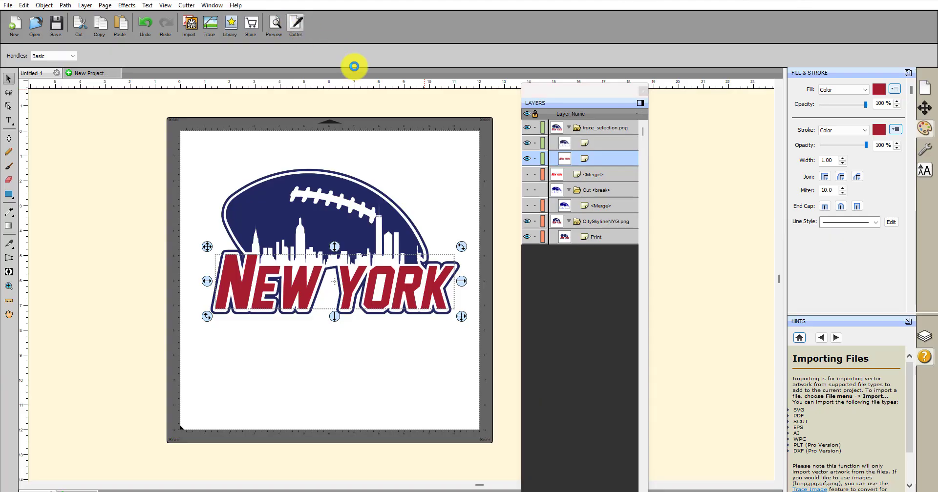
{"action": "left_click", "coordinate": [418, 191]}
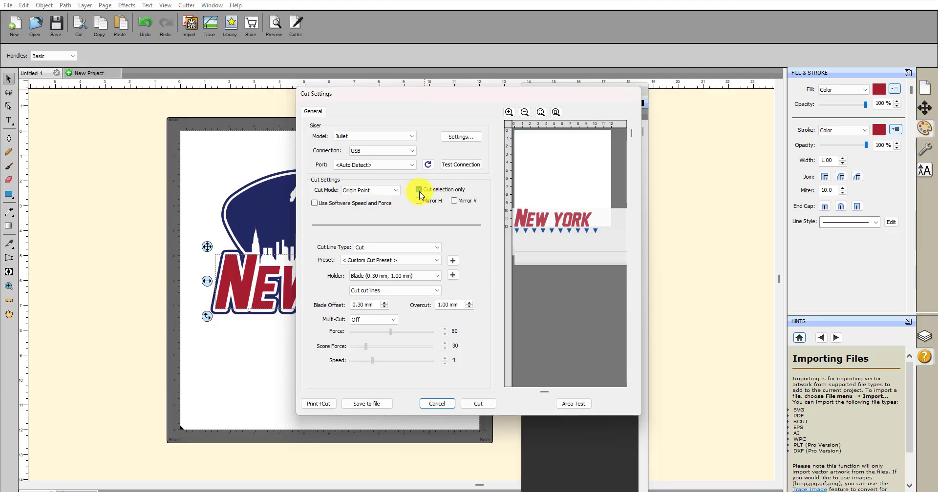
{"action": "left_click", "coordinate": [419, 190]}
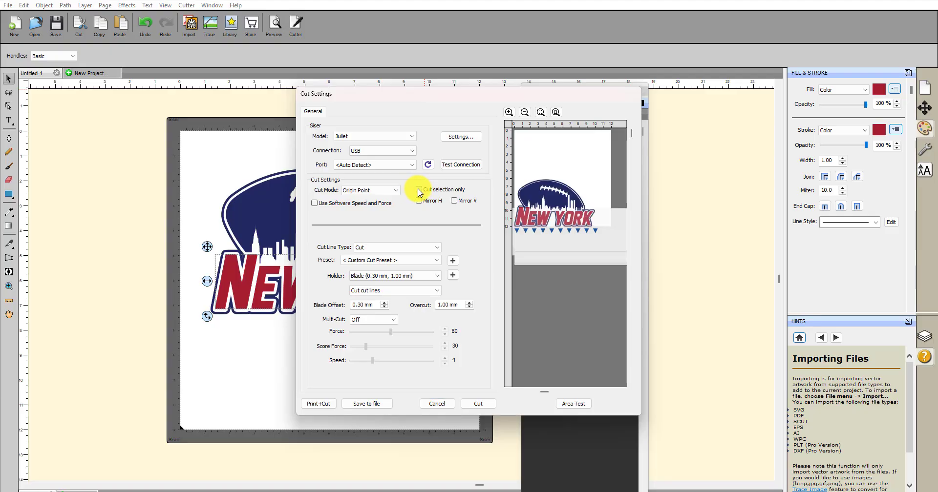
{"action": "left_click", "coordinate": [418, 190]}
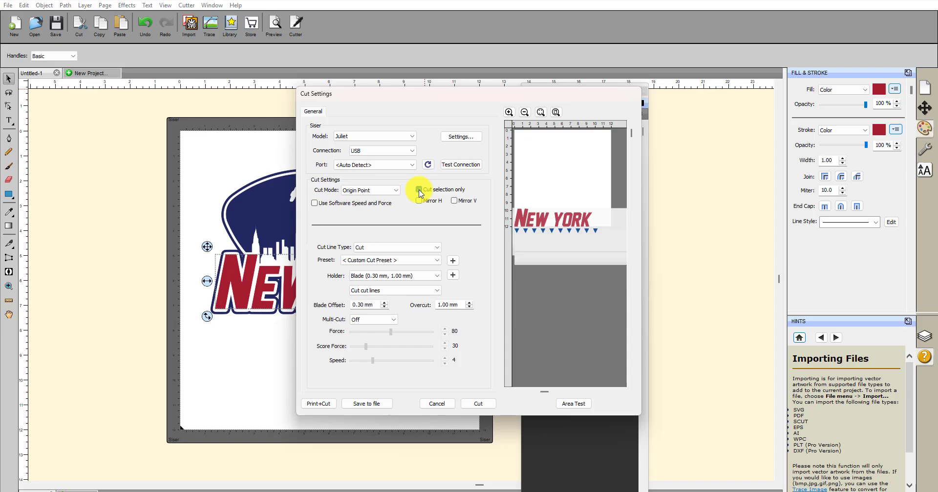
{"action": "left_click", "coordinate": [419, 190]}
{"action": "left_click", "coordinate": [478, 408]}
{"action": "left_click", "coordinate": [435, 405]}
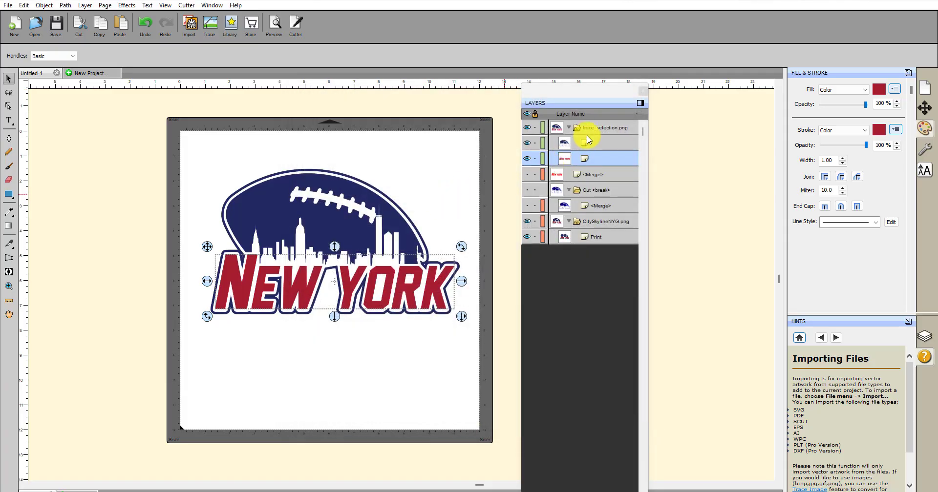
Preview the cut of only the traced navy football layer in the cut settings, and cancel without cutting
{"action": "left_click", "coordinate": [587, 145]}
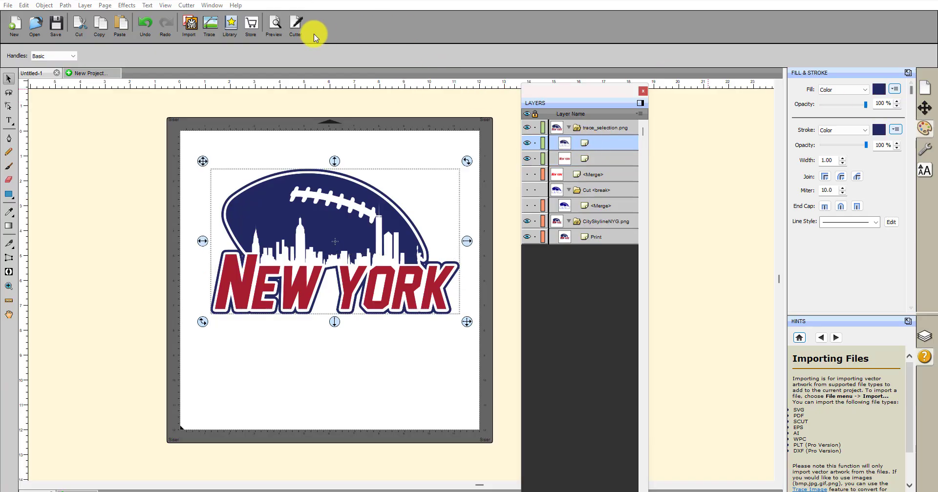
{"action": "left_click", "coordinate": [297, 25]}
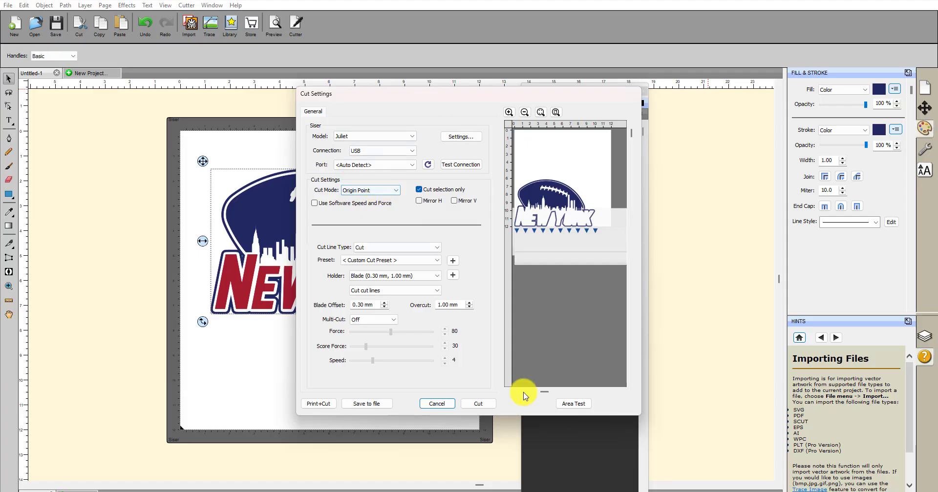
{"action": "left_click", "coordinate": [430, 404]}
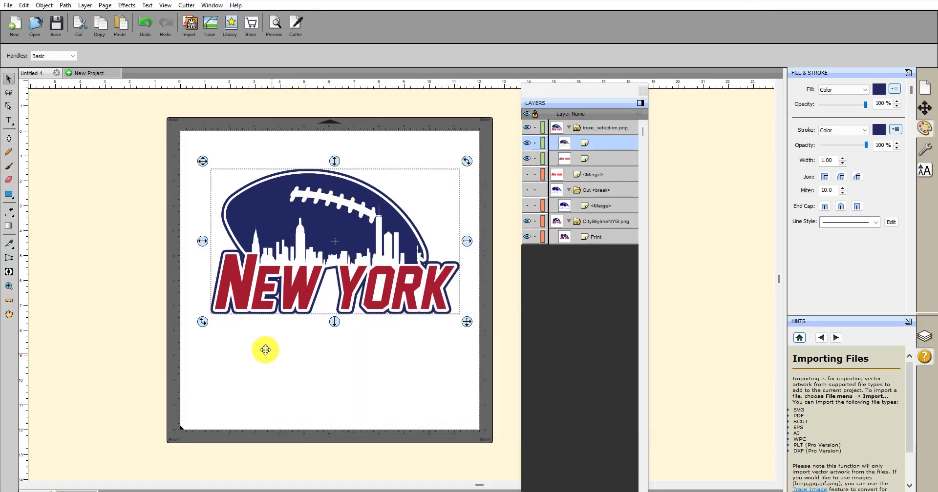